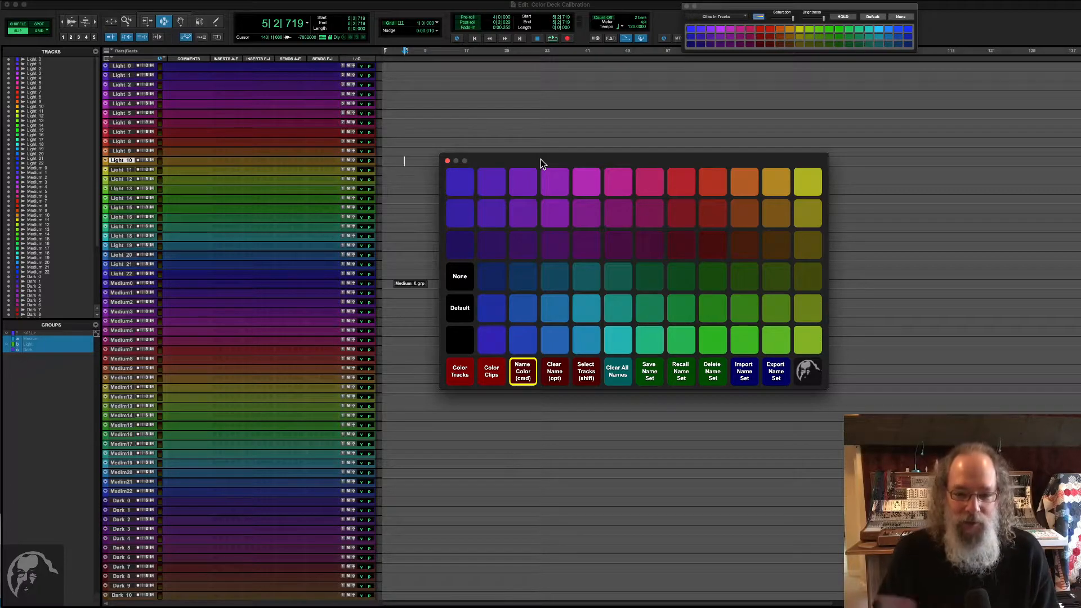
# Step: Recolor tracks Light 10 to Light 18 dark teal in track coloring mode
pyautogui.moveTo(542, 159); pyautogui.dragTo(542, 160)
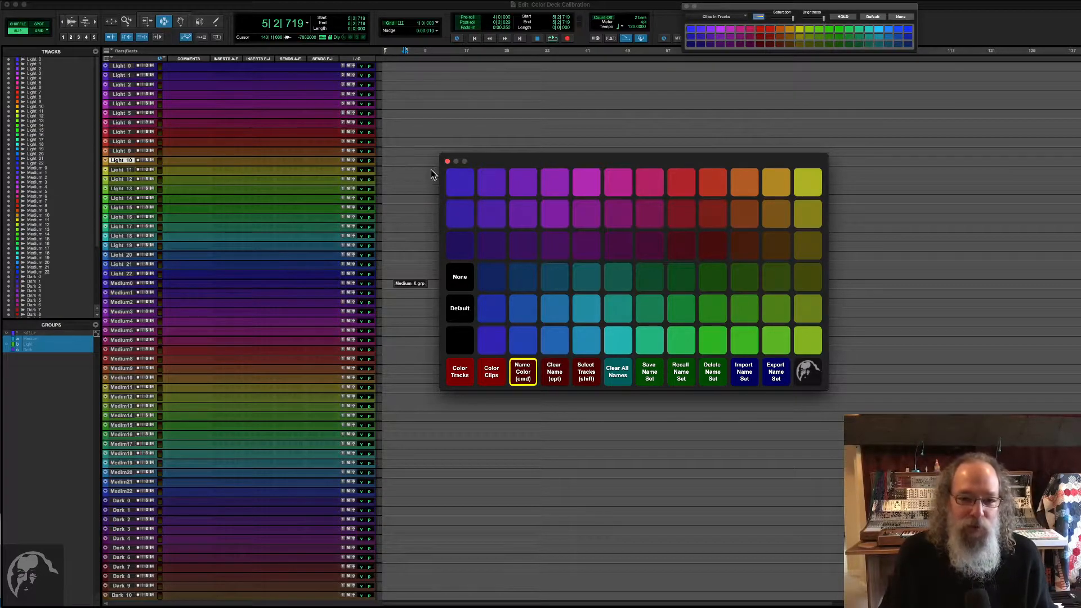
pyautogui.moveTo(400, 158); pyautogui.dragTo(405, 241)
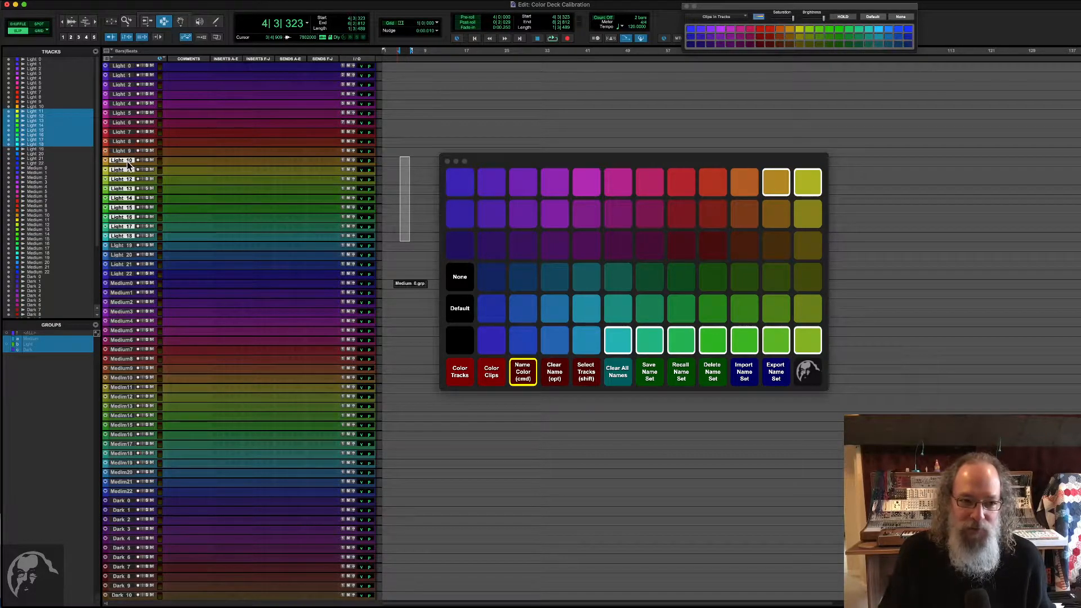
pyautogui.click(460, 374)
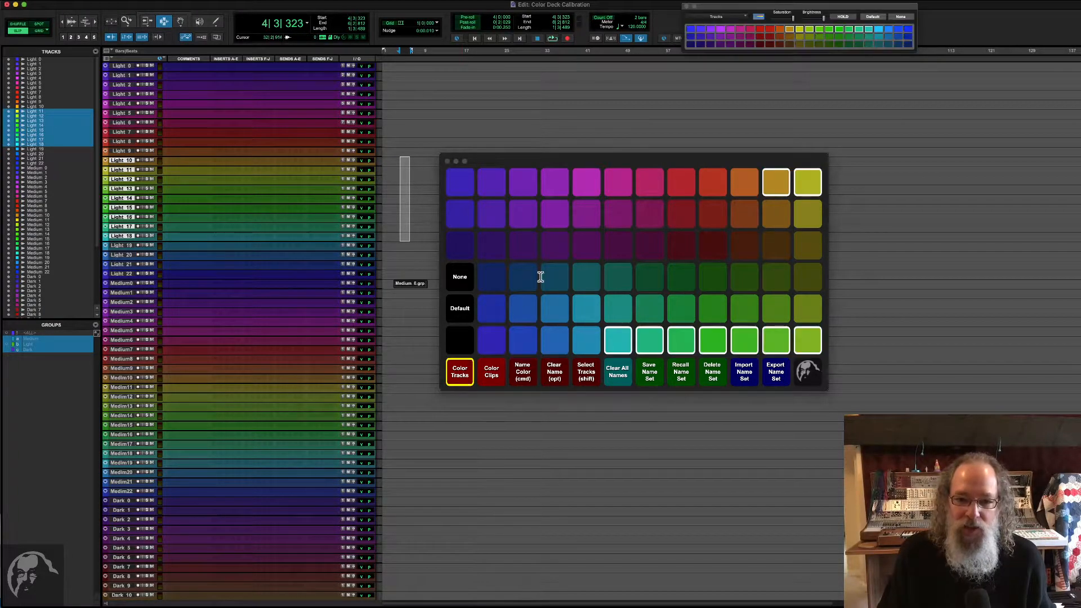
pyautogui.click(588, 276)
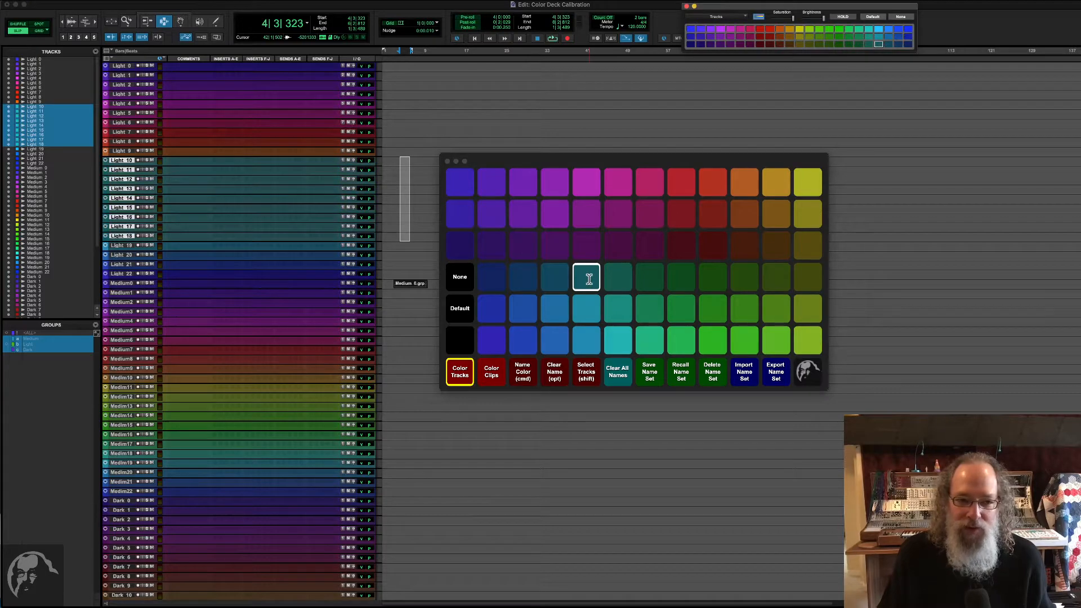
# Step: Try medium green and medium orange on the clip in the Medium 0 track, and undo the recent color changes
pyautogui.click(411, 283)
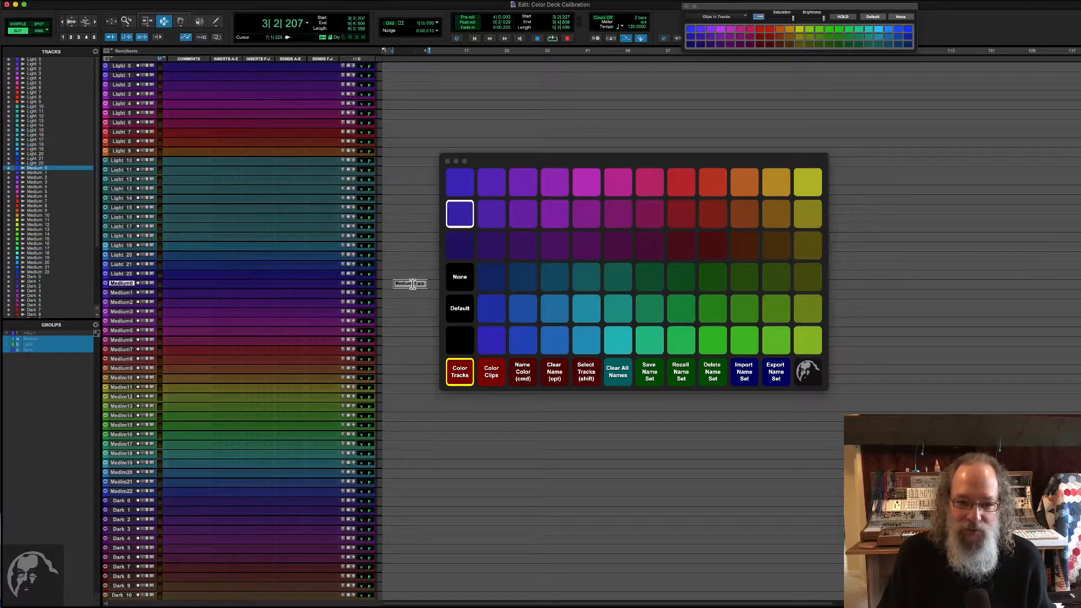
pyautogui.click(493, 381)
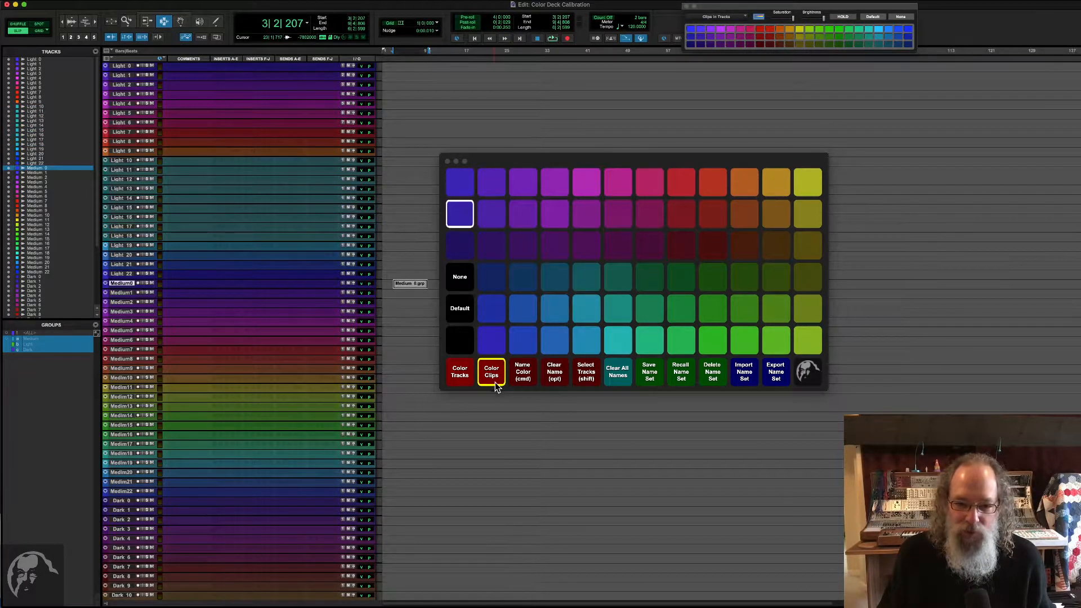
pyautogui.click(688, 312)
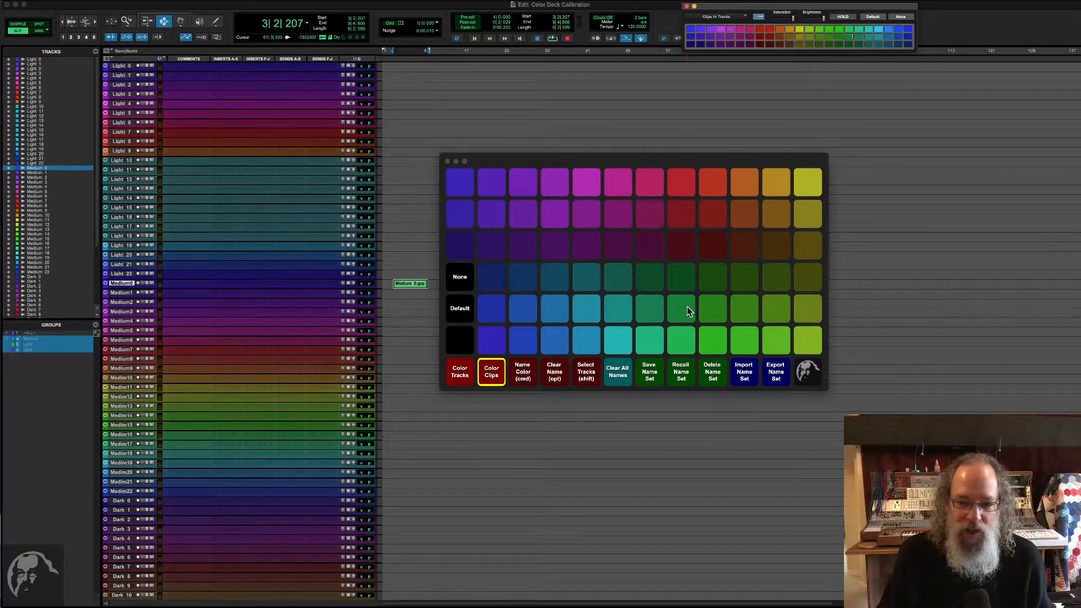
pyautogui.click(753, 217)
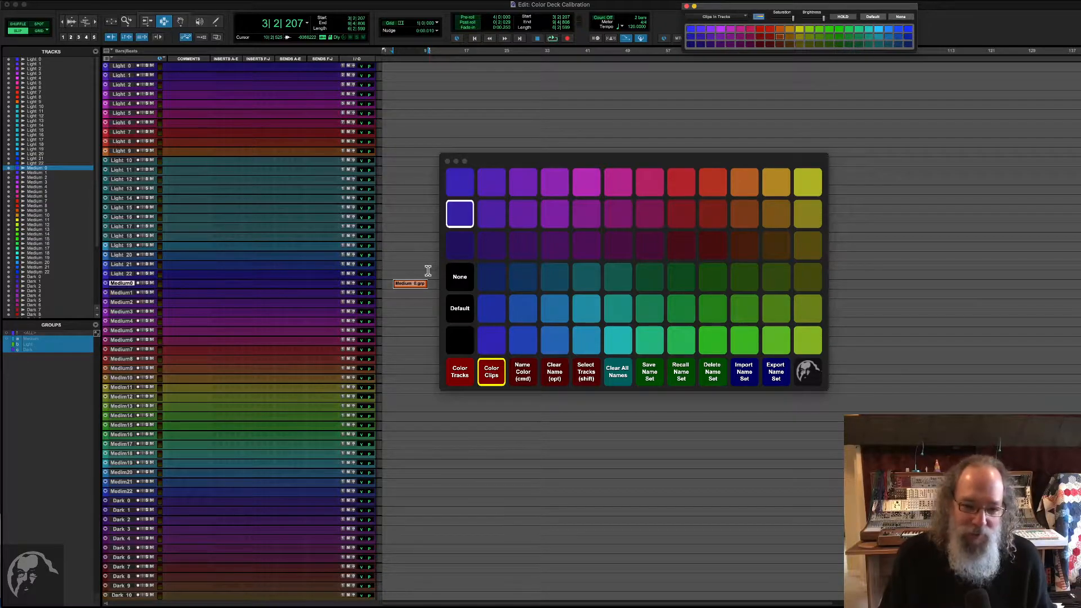
pyautogui.press('super+z')
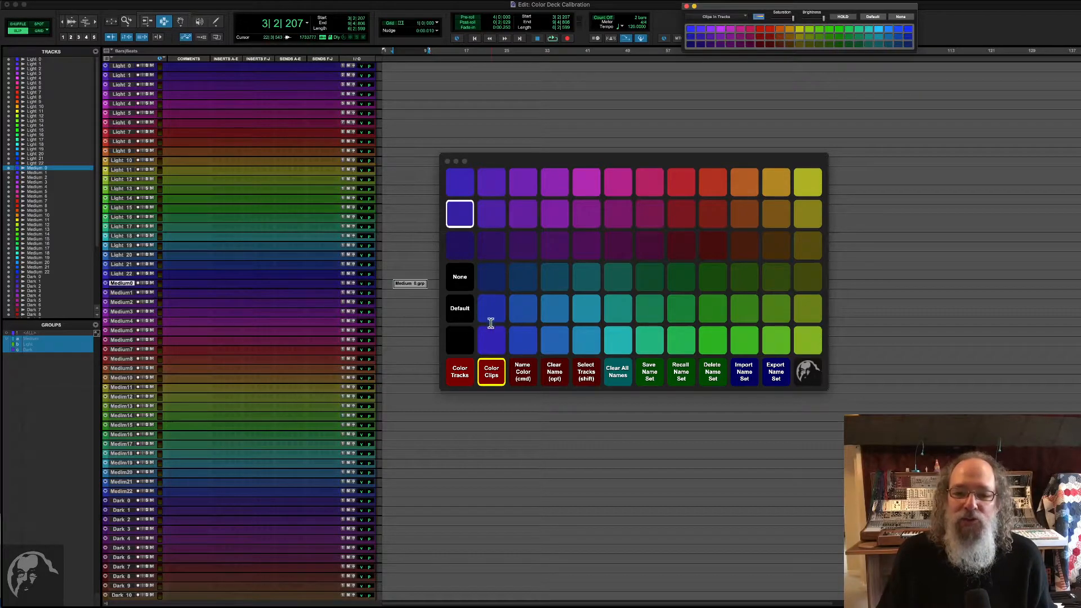
# Step: In track coloring mode, select Light 9–11, 14, 17, 19–20, Medium 4 and 11–15, and set the color palette's target to Tracks
pyautogui.click(457, 377)
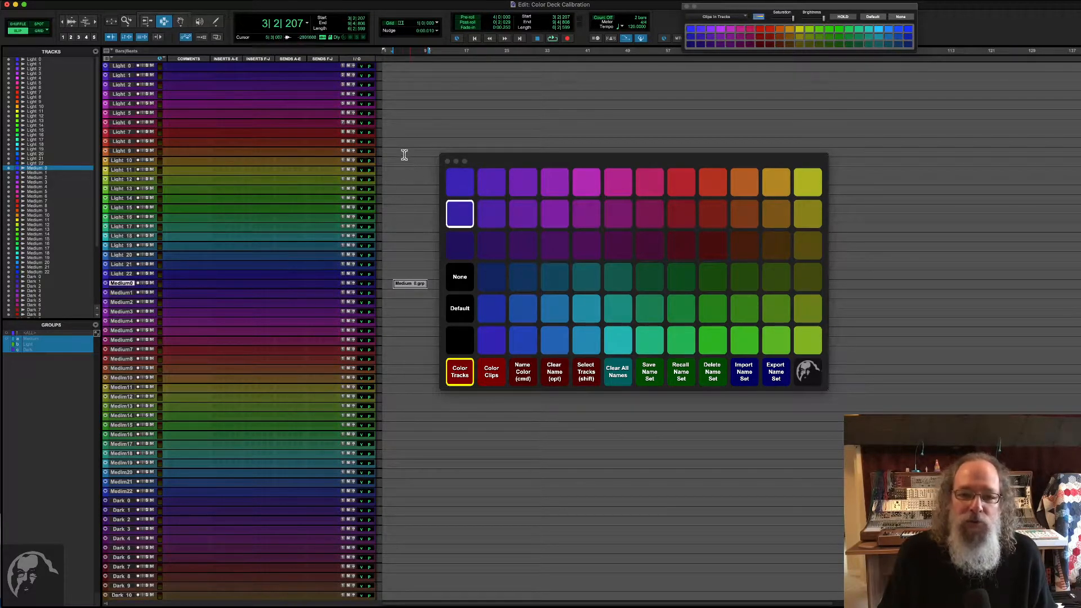
pyautogui.moveTo(402, 150); pyautogui.dragTo(402, 173)
pyautogui.keyDown('shift'); pyautogui.click(402, 198); pyautogui.keyUp('shift')
pyautogui.keyDown('shift'); pyautogui.click(403, 226); pyautogui.keyUp('shift')
pyautogui.moveTo(403, 244); pyautogui.dragTo(403, 258)
pyautogui.keyDown('shift'); pyautogui.click(404, 321); pyautogui.keyUp('shift')
pyautogui.moveTo(403, 386); pyautogui.dragTo(403, 427)
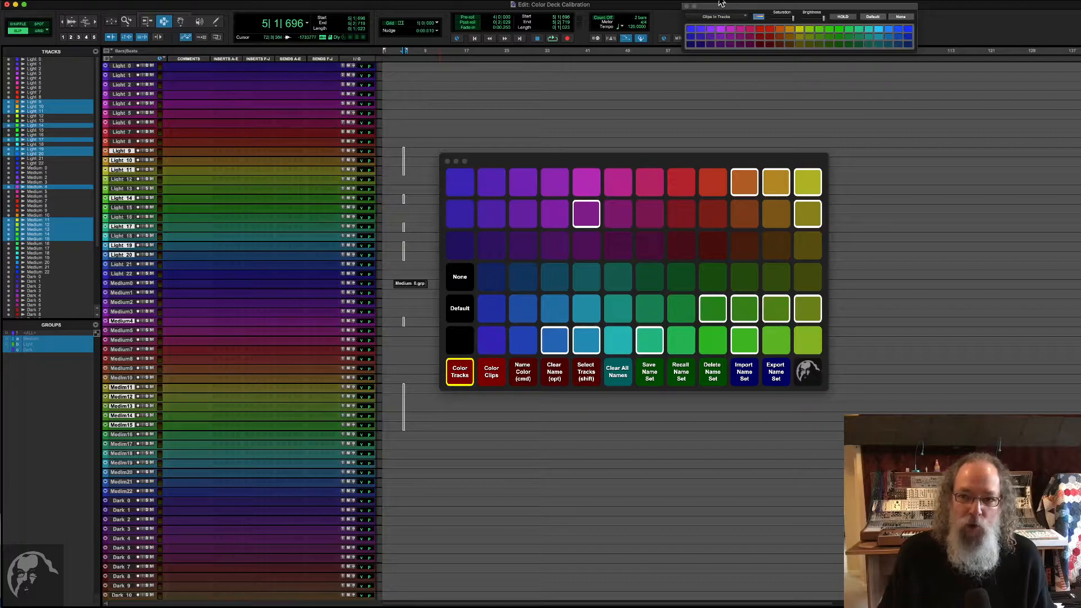
pyautogui.click(746, 18)
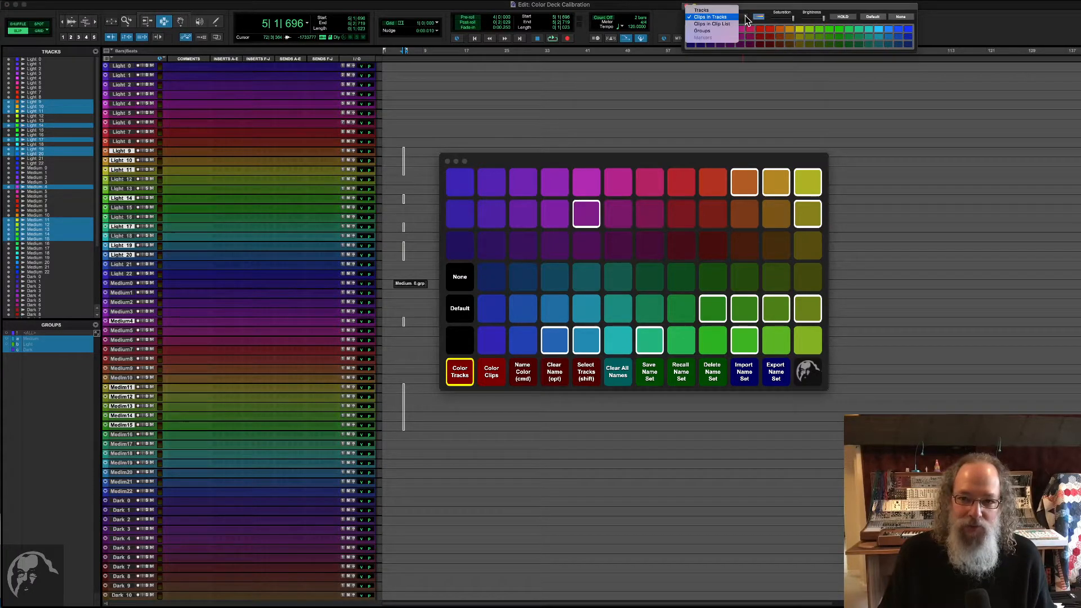
pyautogui.click(712, 10)
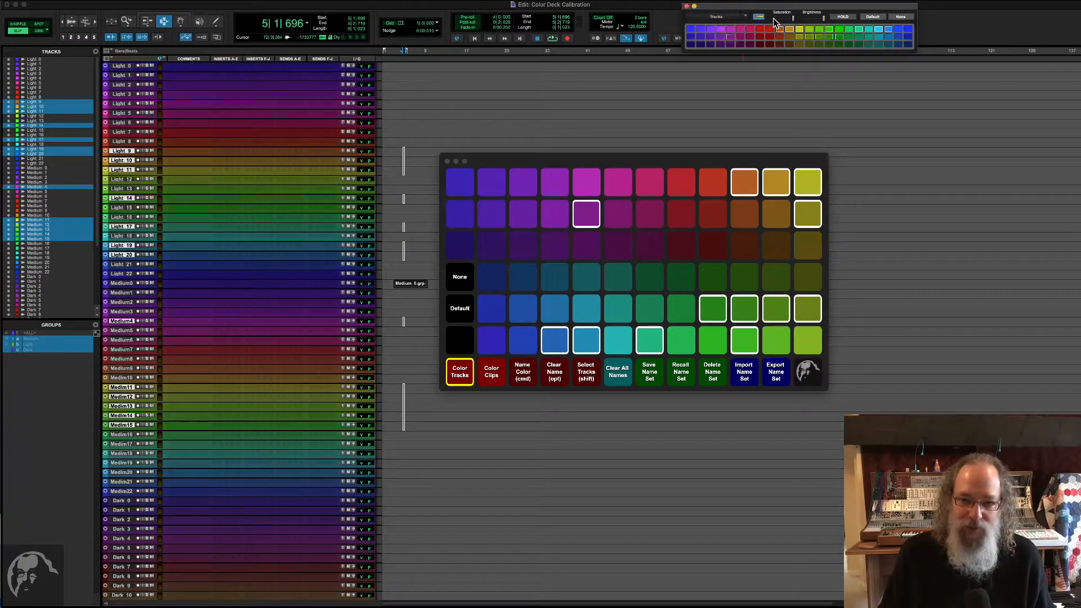
# Step: Color tracks Light 8–14, Light 18, Medium 5 and Medium 10 dark red
pyautogui.click(464, 212)
pyautogui.click(465, 212)
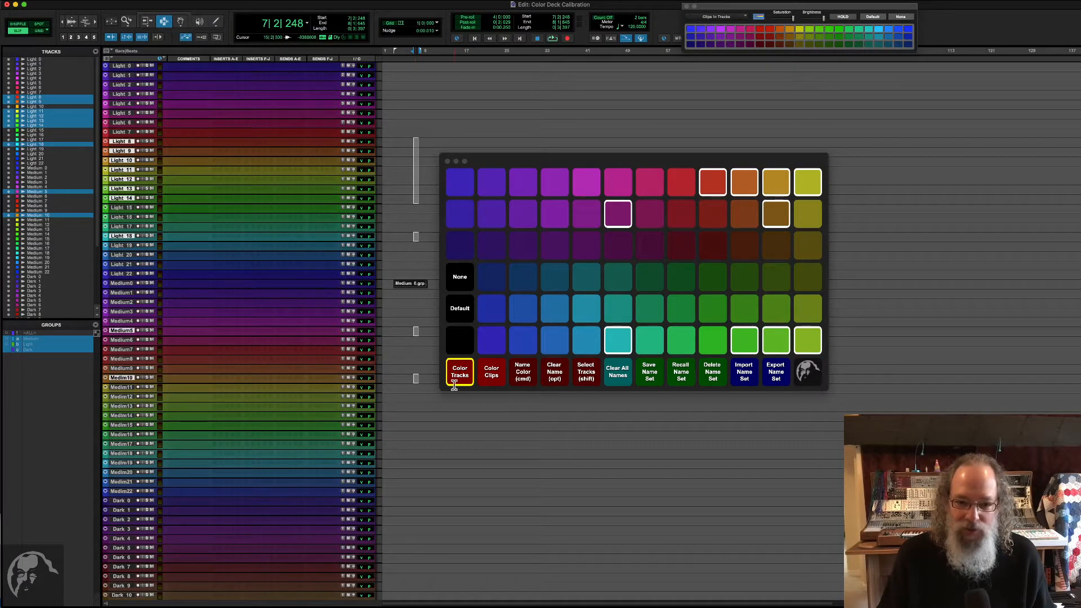
pyautogui.click(679, 248)
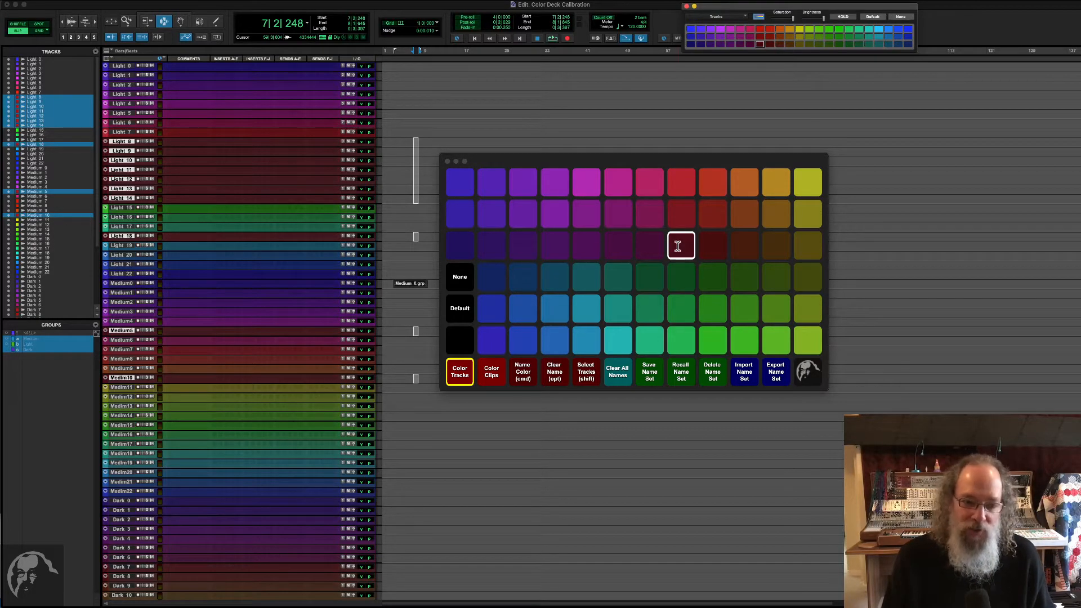
# Step: Try dark red on the Medium 0 track and undo that color change
pyautogui.click(416, 283)
pyautogui.click(417, 284)
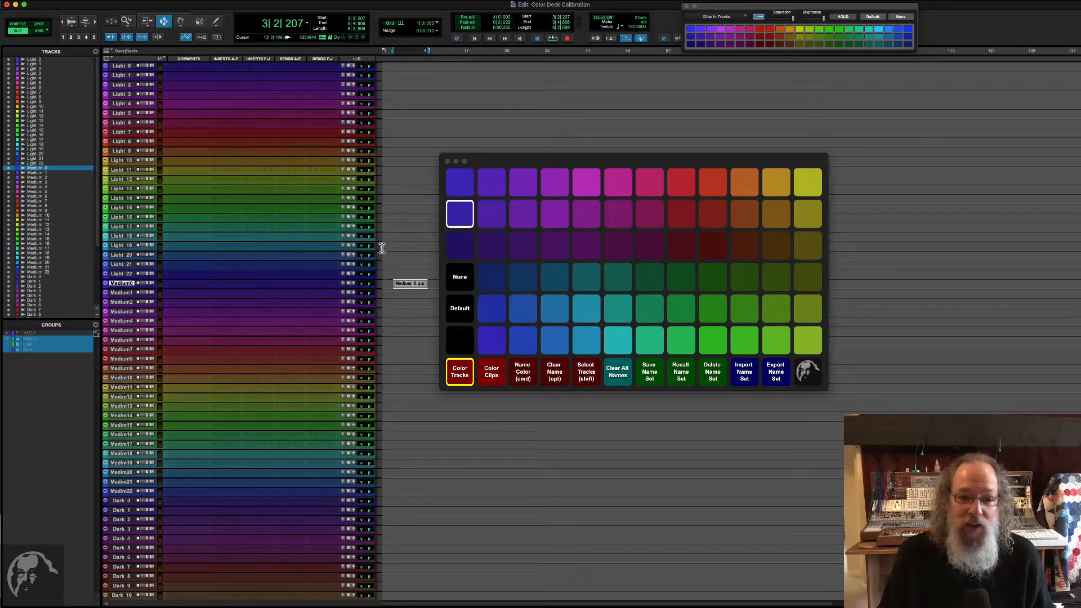
pyautogui.click(708, 248)
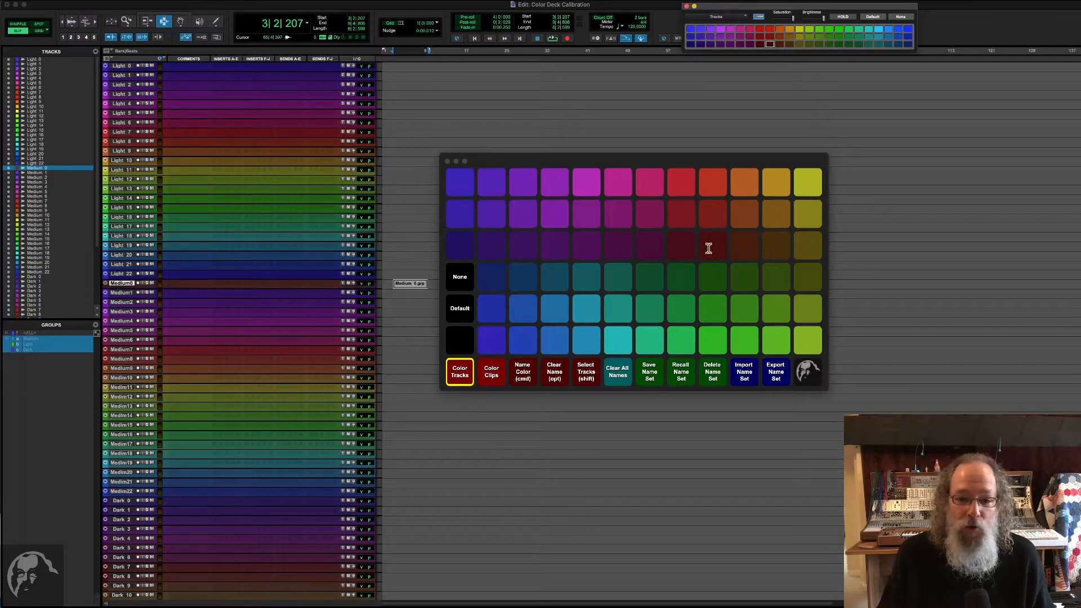
pyautogui.press('super+z')
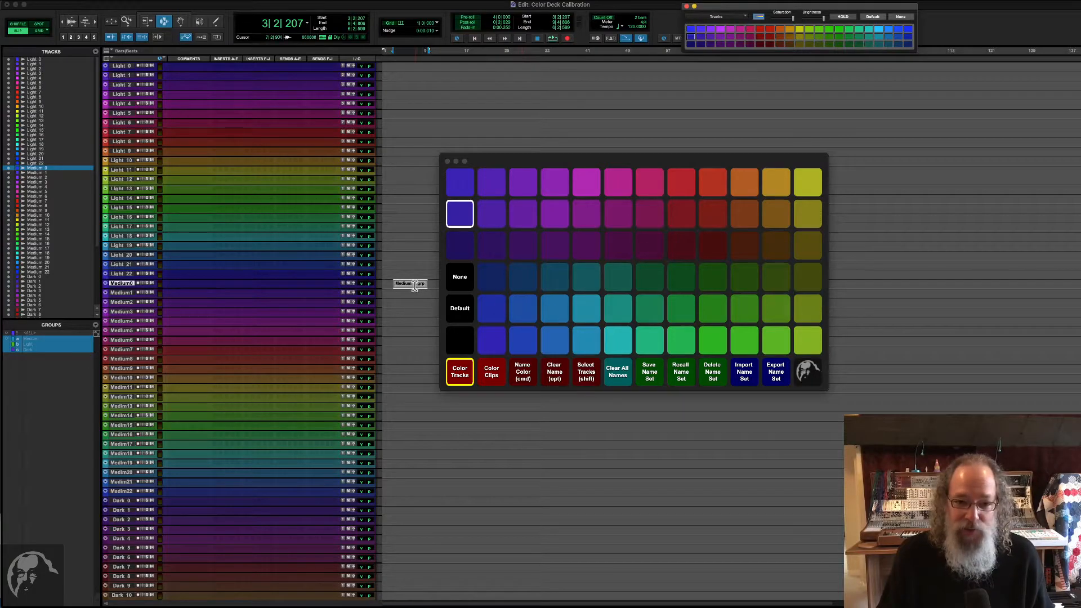
# Step: Try medium cyan-blue on the Medium 0 clip, then alternate between track and clip coloring, ending with Color Clips
pyautogui.click(492, 376)
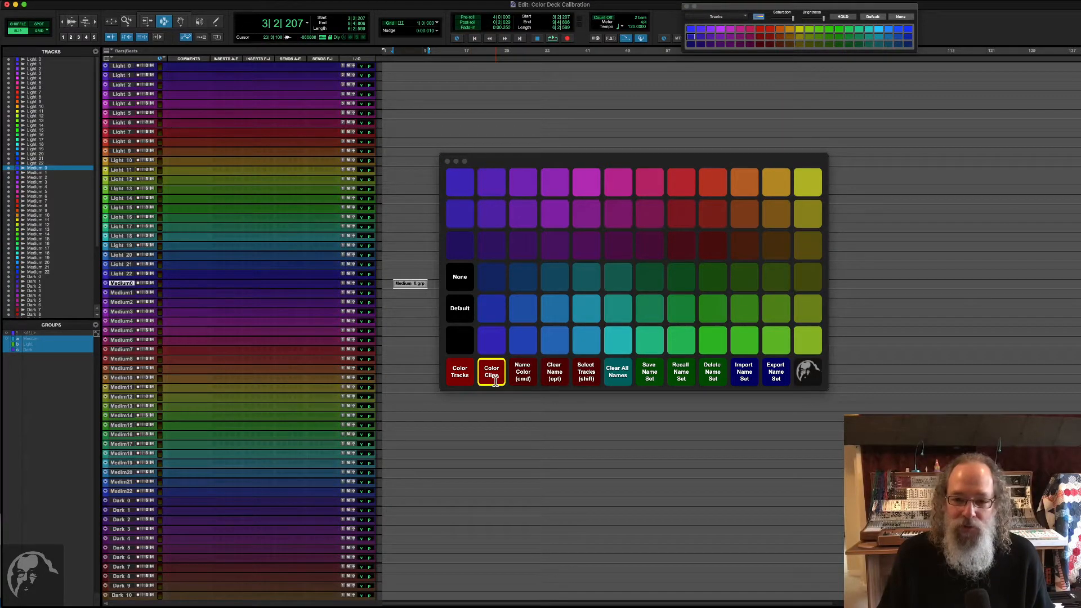
pyautogui.click(585, 315)
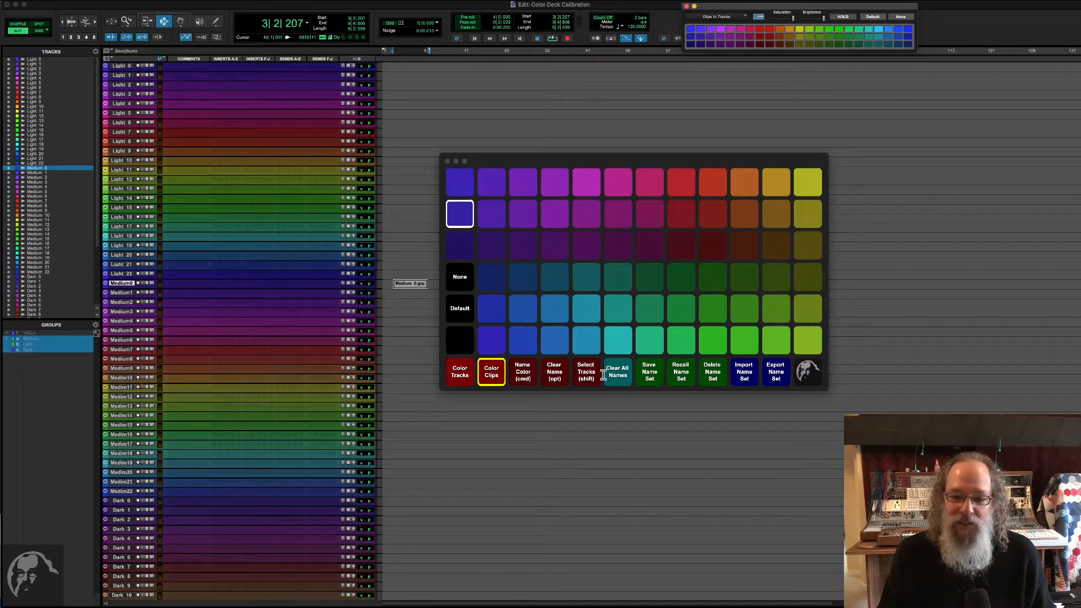
pyautogui.click(456, 375)
pyautogui.click(488, 381)
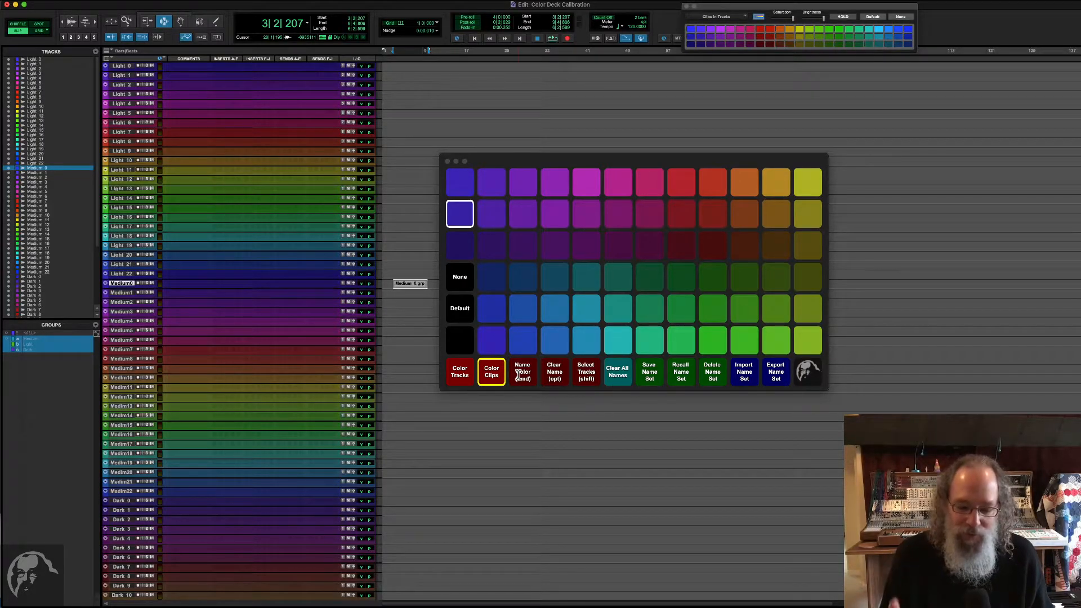
# Step: Use Name Color to label the first dark blue swatch Drums
pyautogui.click(526, 376)
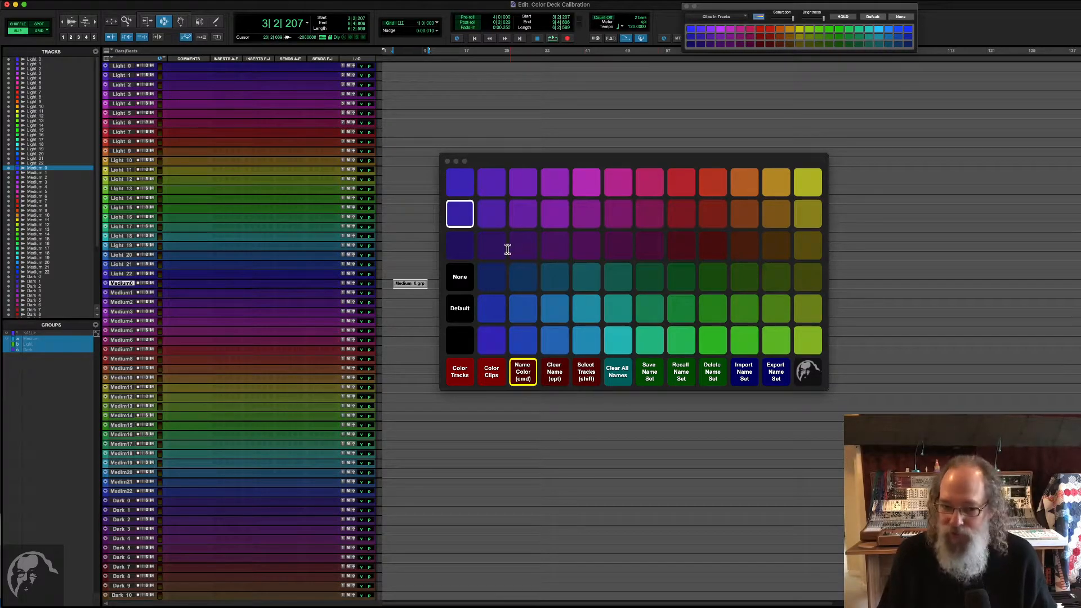
pyautogui.click(461, 249)
pyautogui.write('Drums')
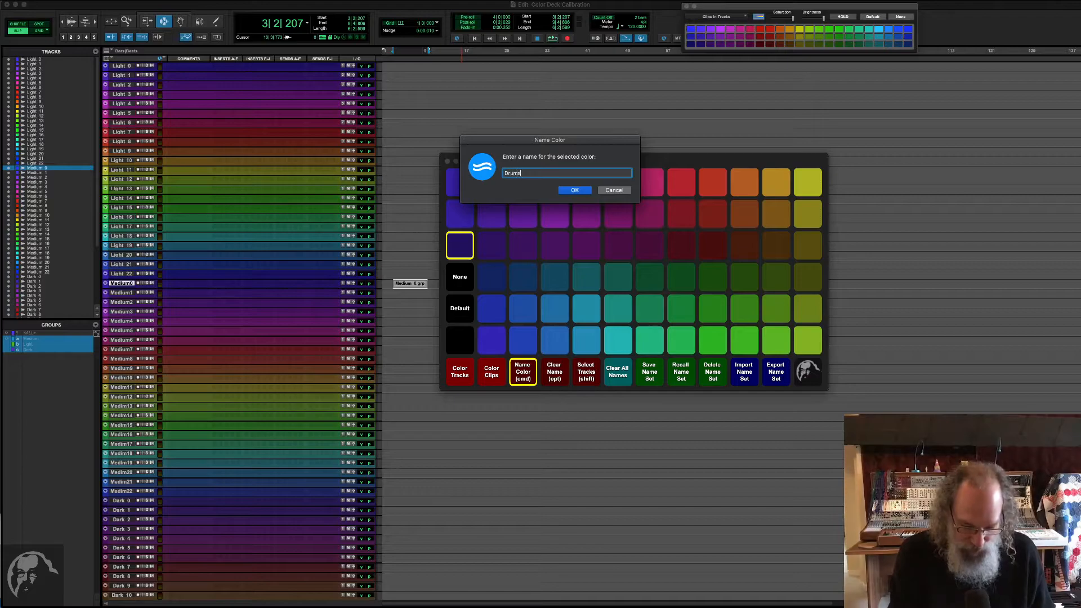
pyautogui.press('Return')
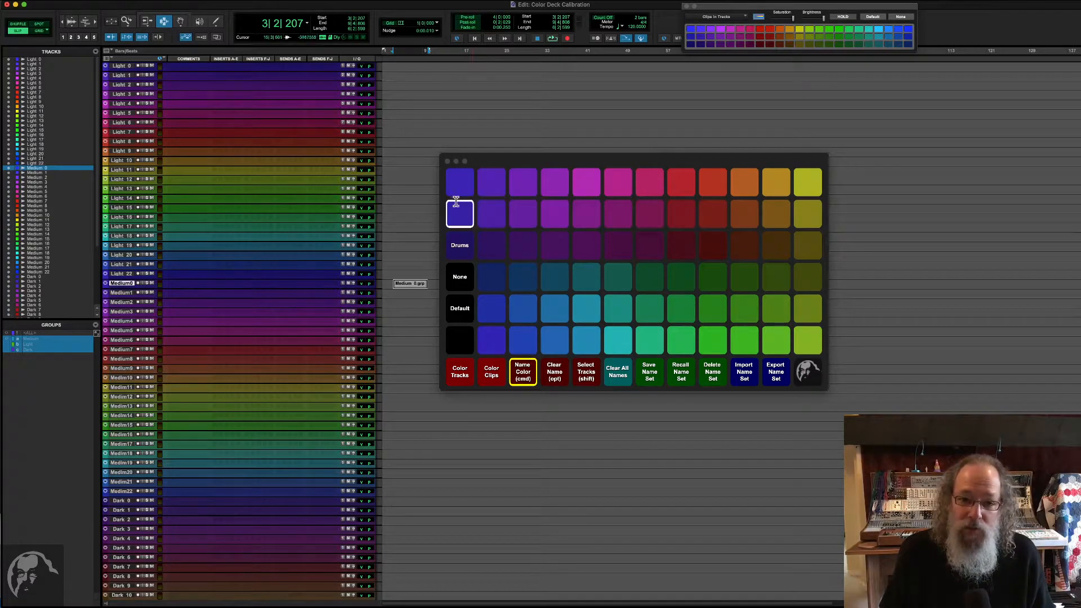
# Step: Name the bright orange-red swatch Vocals
pyautogui.click(708, 184)
pyautogui.write('Vocal')
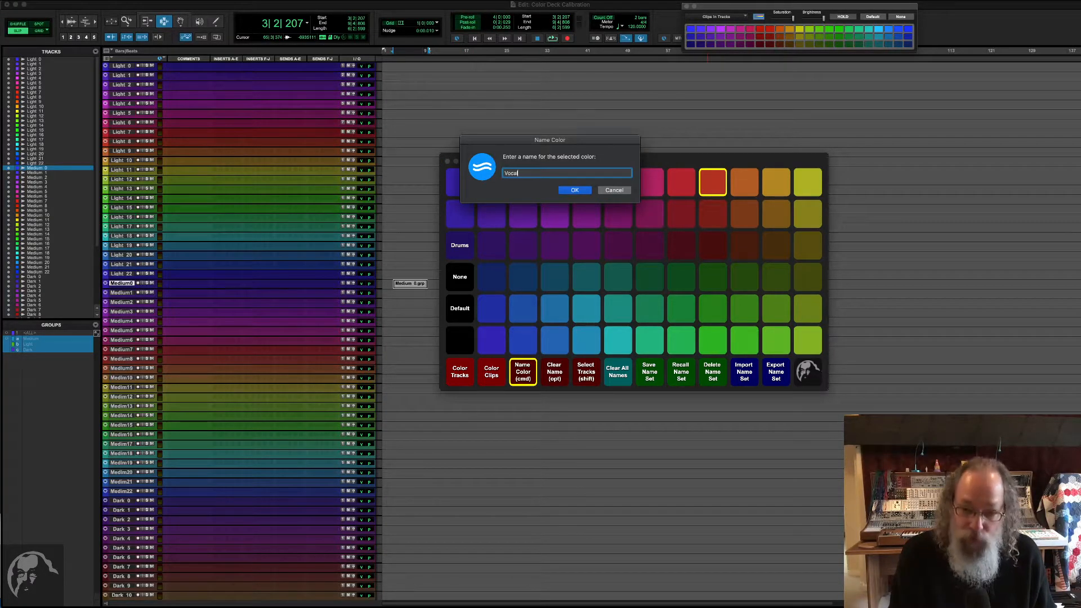
pyautogui.write('s')
pyautogui.press('Return')
# Step: Name the dark green swatch beneath the dark magenta colors Guitars
pyautogui.click(648, 275)
pyautogui.write('Guitars')
pyautogui.press('Return')
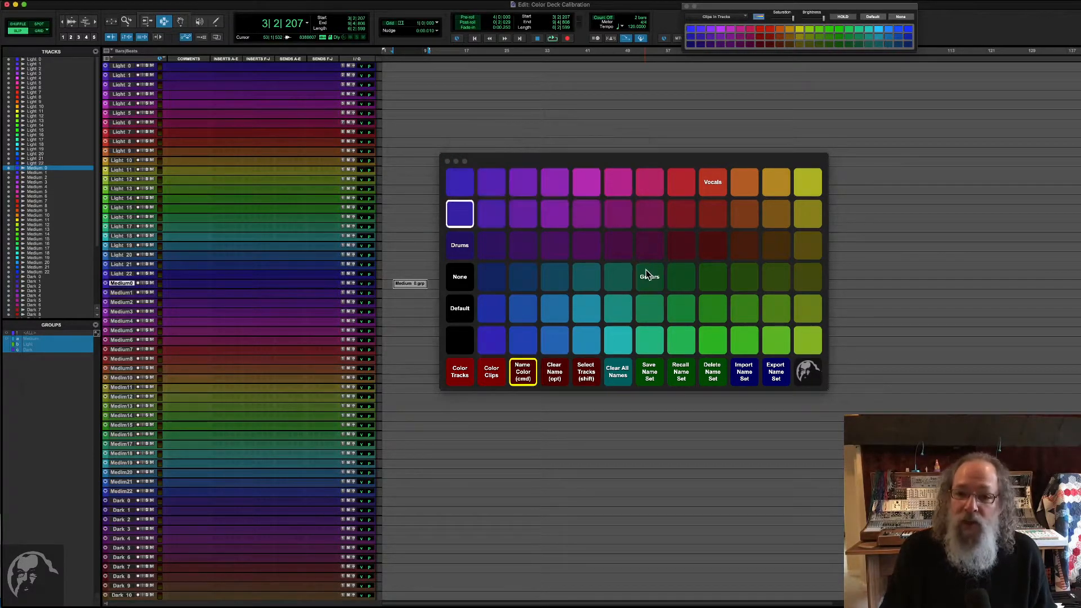
# Step: Apply the Drums color to tracks Light 13–15 and Medium 4–11, 17 and 21, and the Vocals color to Light 3–6
pyautogui.click(461, 373)
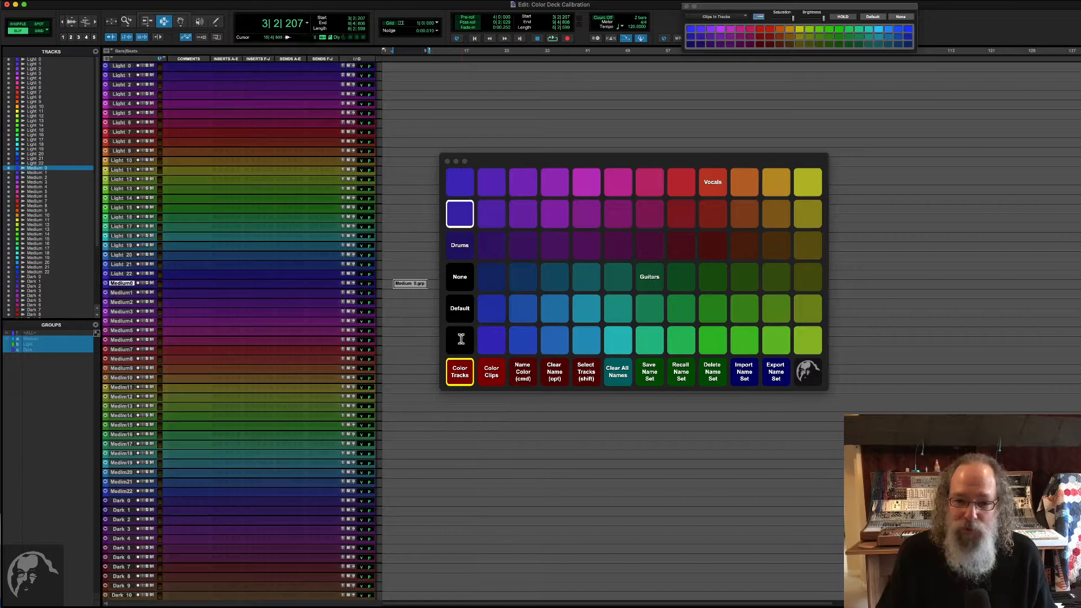
pyautogui.moveTo(410, 117); pyautogui.dragTo(405, 152)
pyautogui.moveTo(406, 189); pyautogui.dragTo(417, 209)
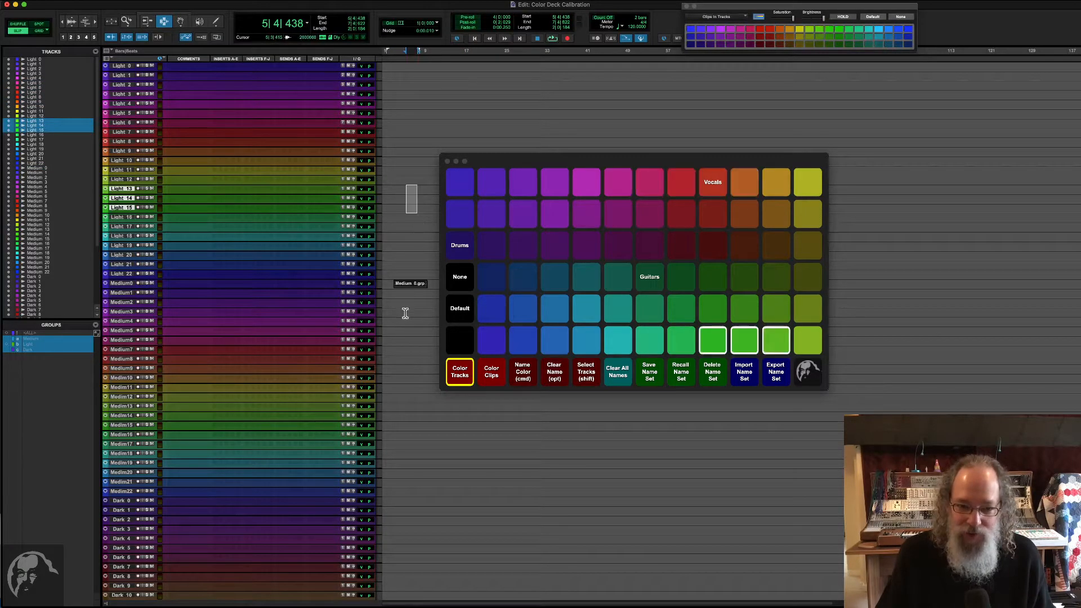
pyautogui.moveTo(407, 320); pyautogui.dragTo(415, 392)
pyautogui.keyDown('shift'); pyautogui.click(414, 445); pyautogui.keyUp('shift')
pyautogui.keyDown('shift'); pyautogui.click(415, 483); pyautogui.keyUp('shift')
pyautogui.click(462, 246)
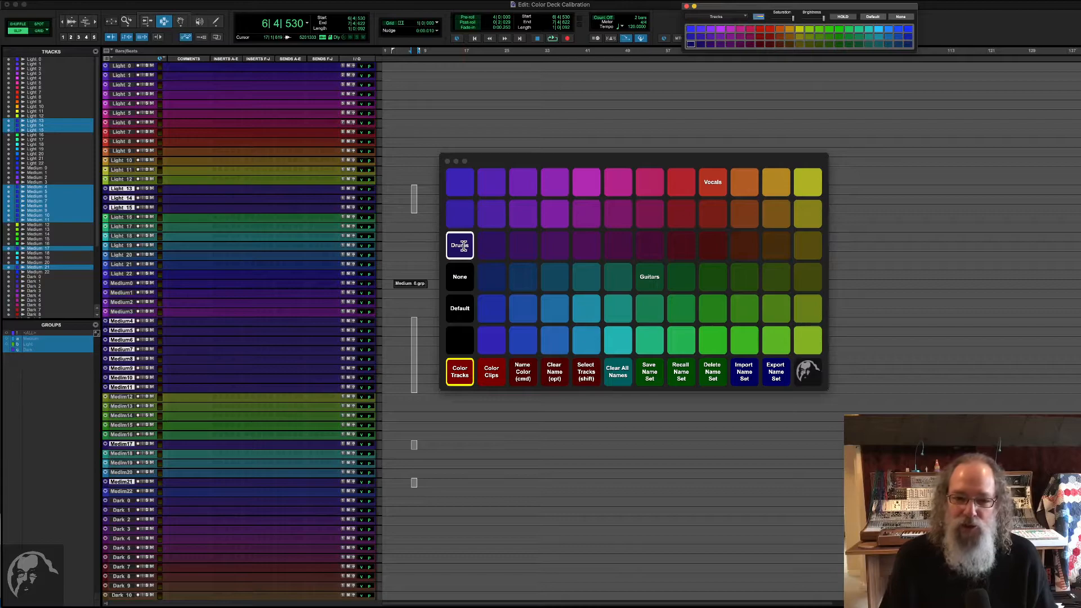
pyautogui.moveTo(411, 125); pyautogui.dragTo(419, 96)
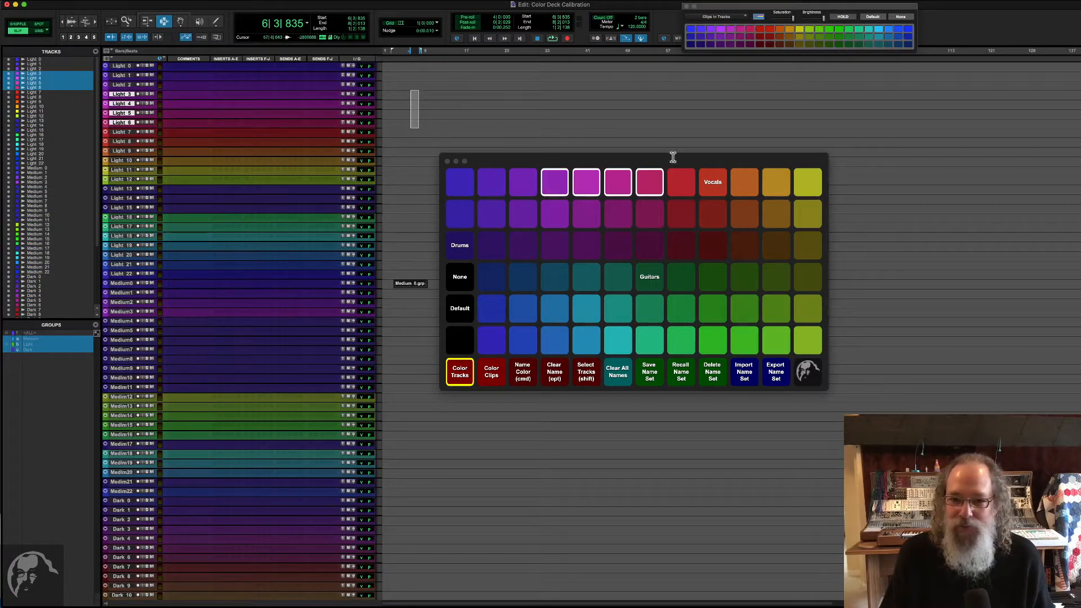
pyautogui.click(713, 183)
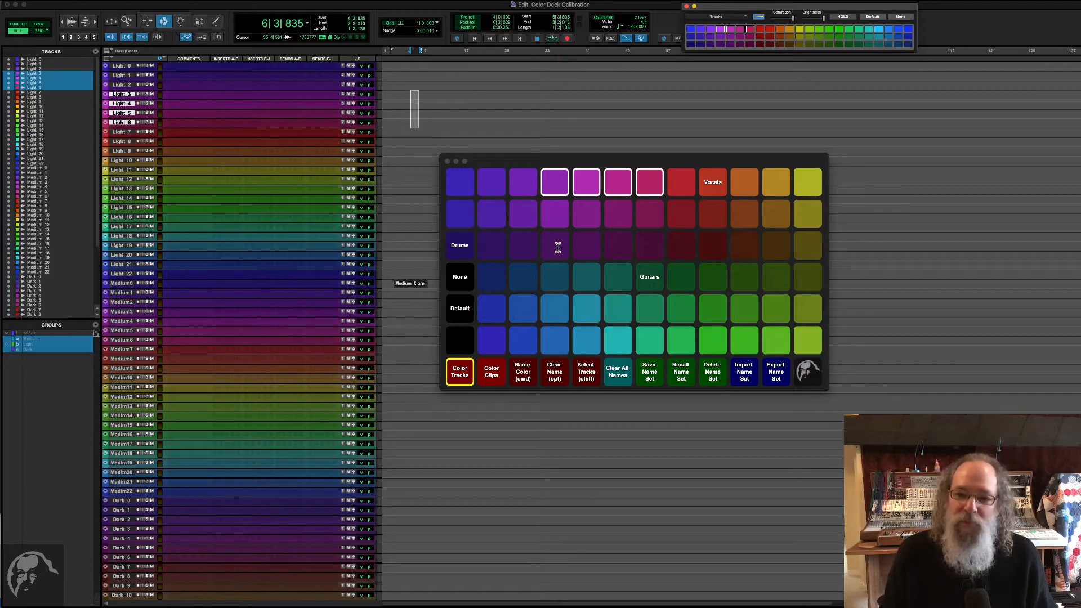
# Step: Apply the Drums color to tracks Light 8–14 and Light 17
pyautogui.moveTo(413, 141); pyautogui.dragTo(412, 201)
pyautogui.keyDown('super'); pyautogui.click(421, 228); pyautogui.keyUp('super')
pyautogui.click(454, 245)
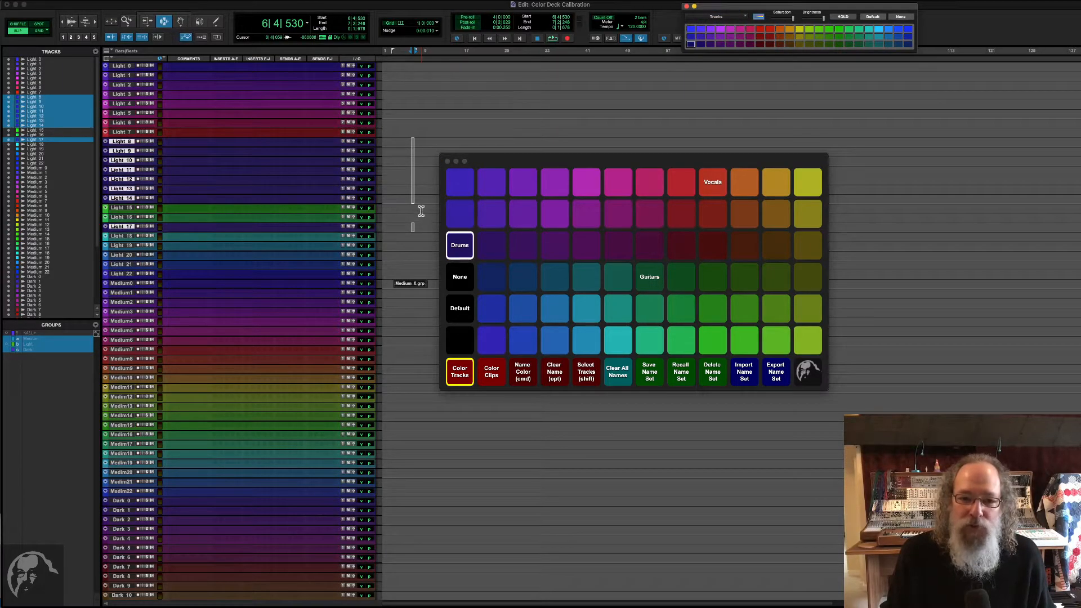
# Step: Color tracks Light 15 and 16 with the medium blue above Drums, and apply the Drums color to Light 9–12
pyautogui.moveTo(422, 208); pyautogui.dragTo(422, 219)
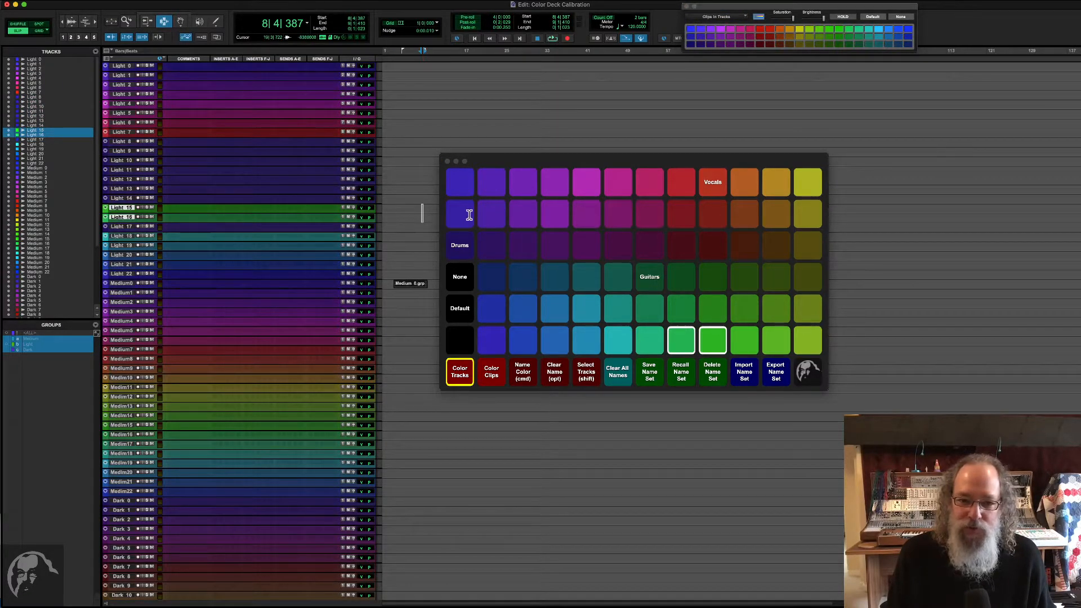
pyautogui.click(469, 216)
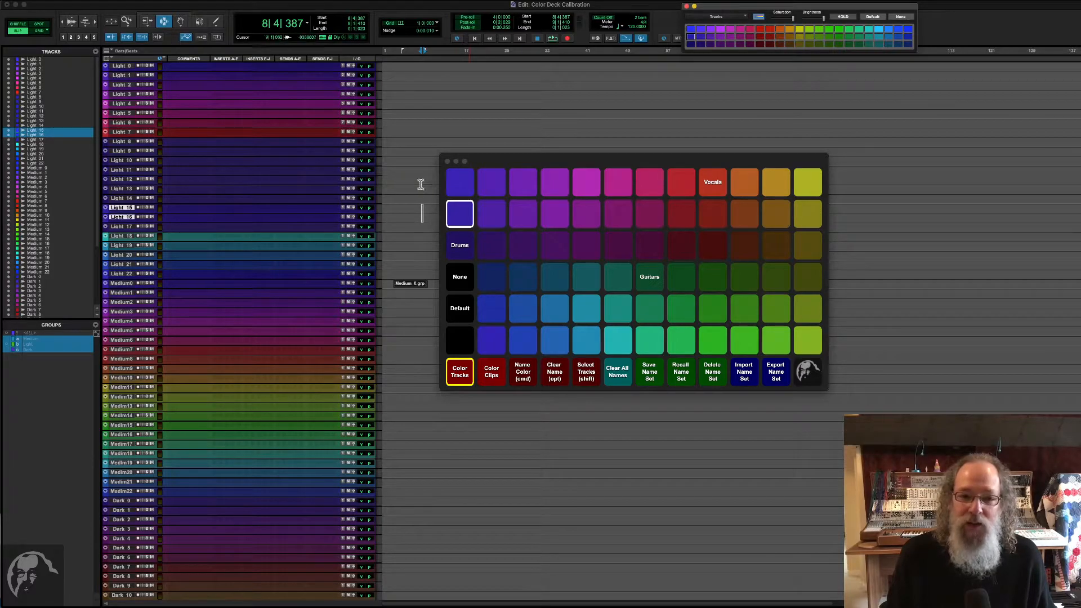
pyautogui.moveTo(403, 147); pyautogui.dragTo(403, 179)
pyautogui.click(470, 247)
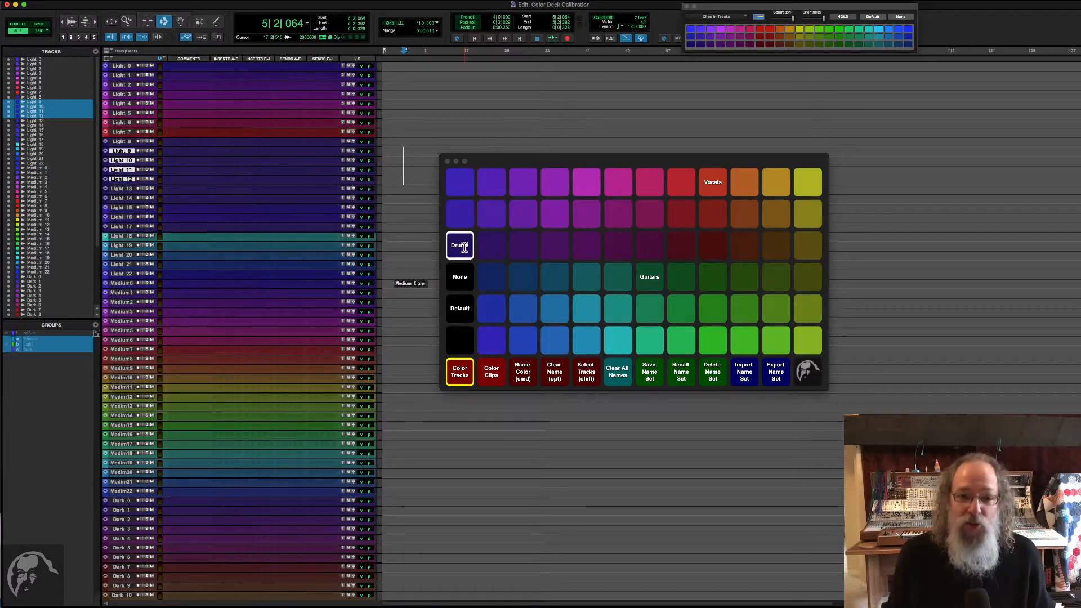
# Step: Use the Select Tracks mode to select every track that has the Drums color
pyautogui.moveTo(411, 209); pyautogui.dragTo(413, 219)
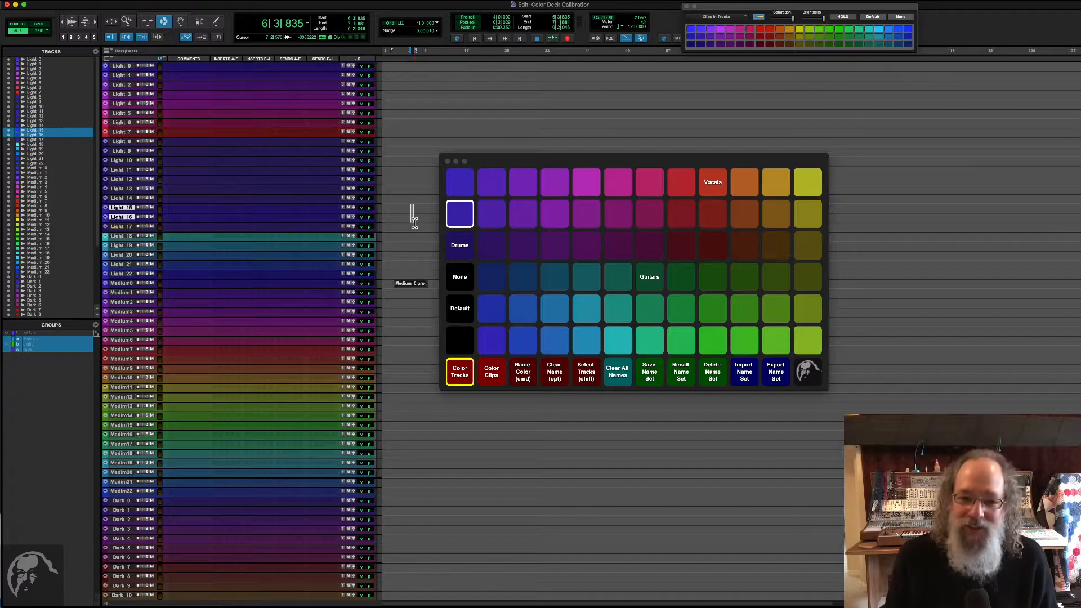
pyautogui.click(589, 372)
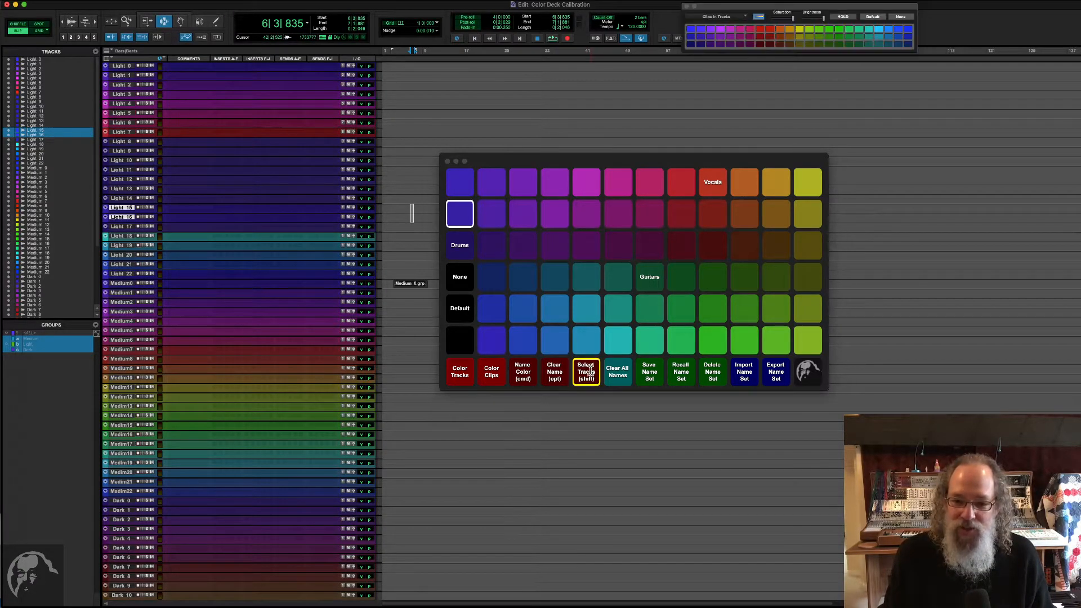
pyautogui.click(461, 246)
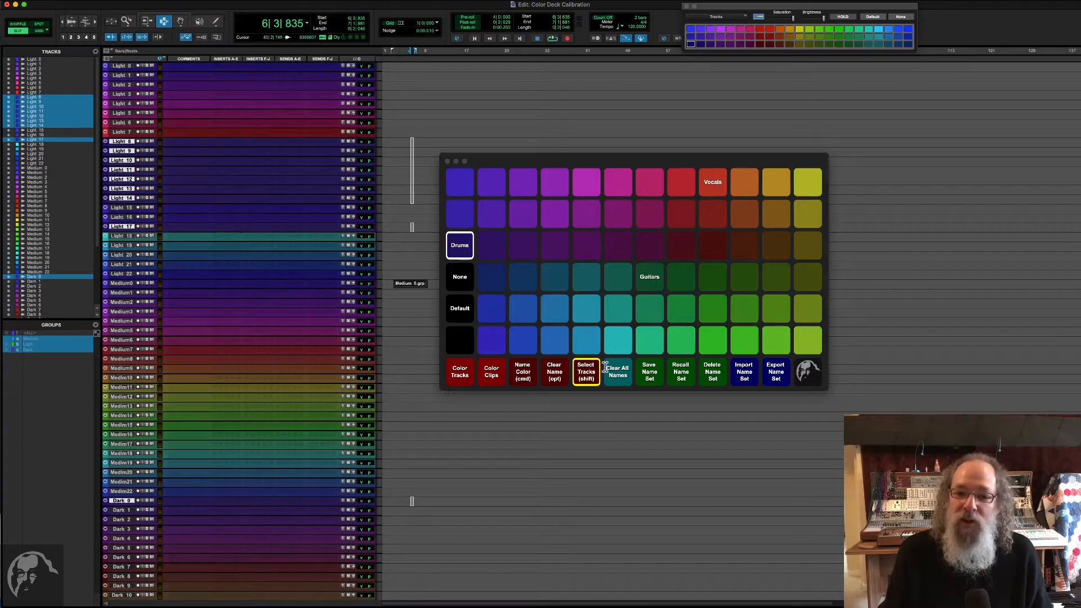
pyautogui.click(457, 245)
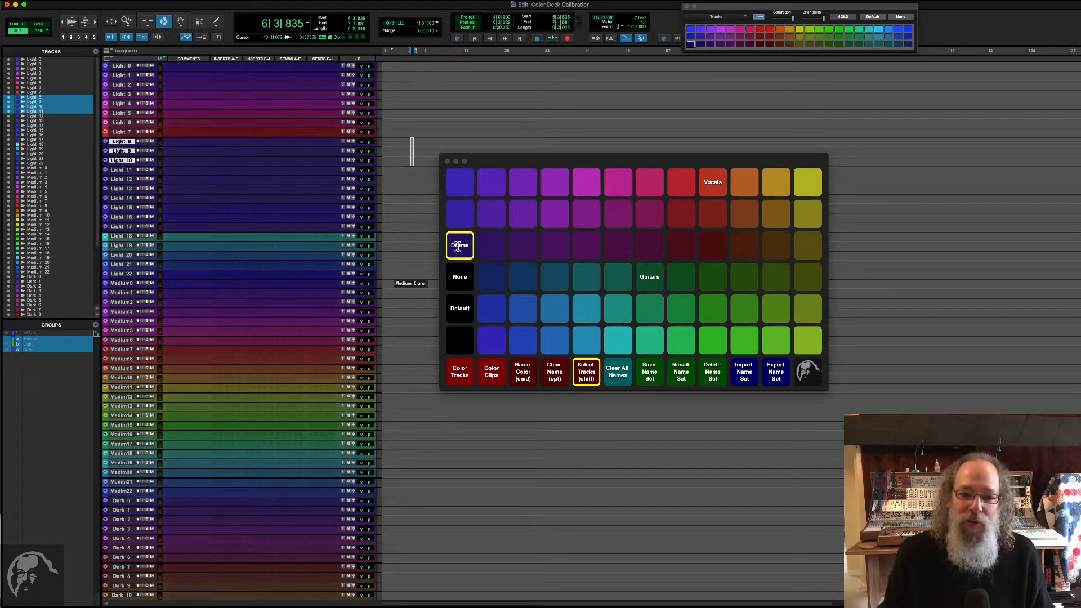
pyautogui.click(317, 140)
pyautogui.click(247, 141)
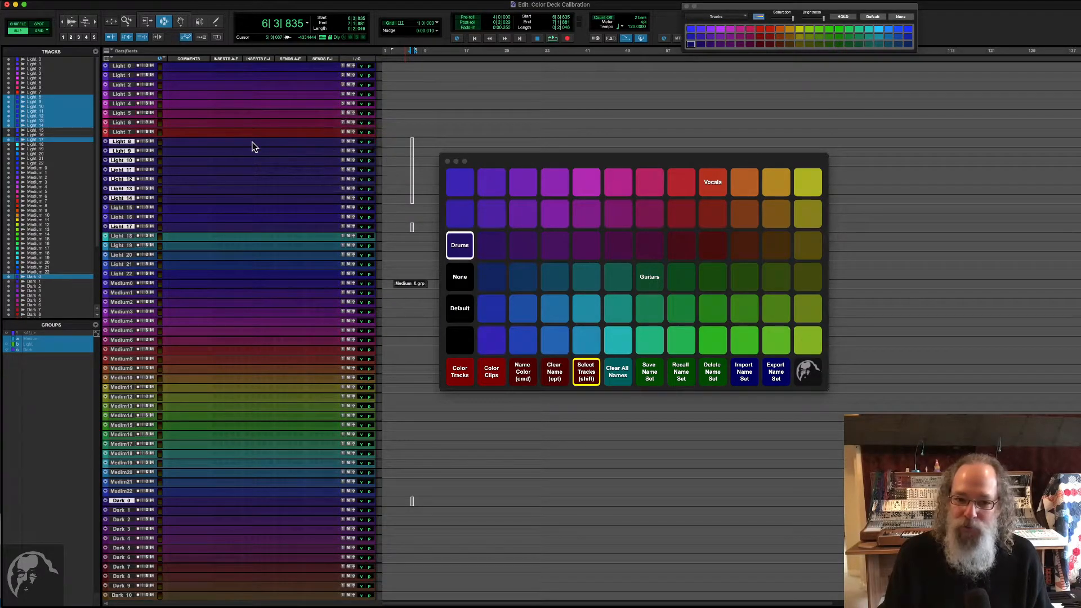
# Step: Clear the Guitars name from its dark green swatch and return to the track coloring mode
pyautogui.click(556, 377)
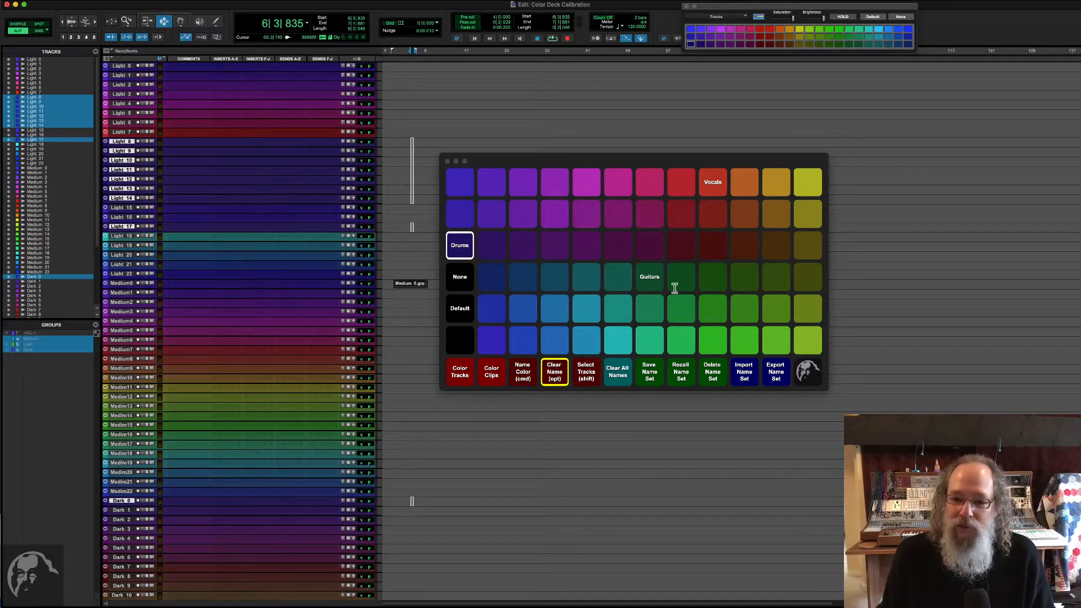
pyautogui.click(652, 280)
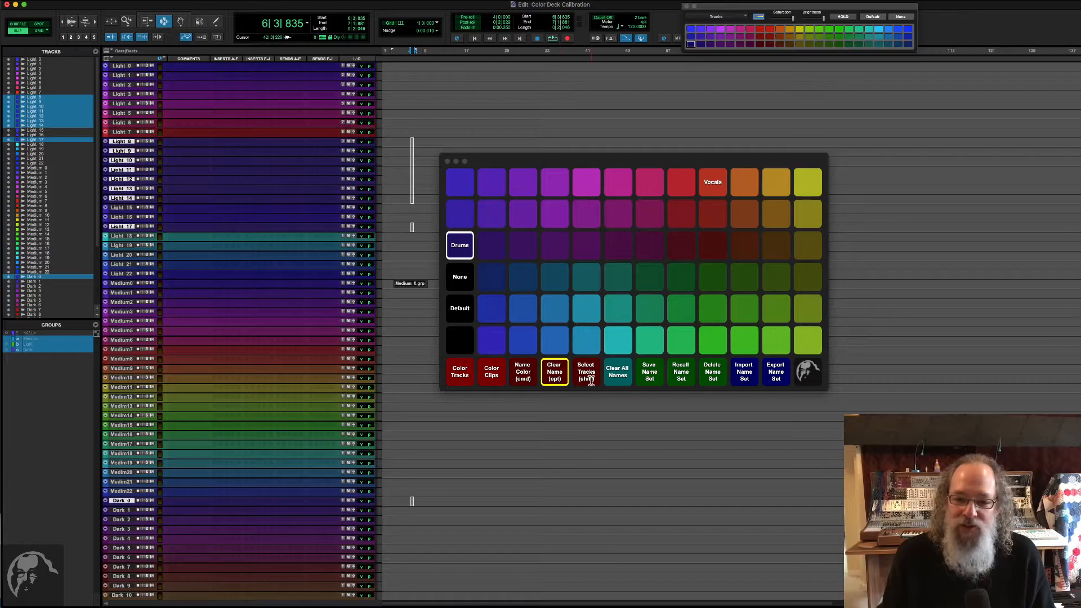
pyautogui.click(459, 374)
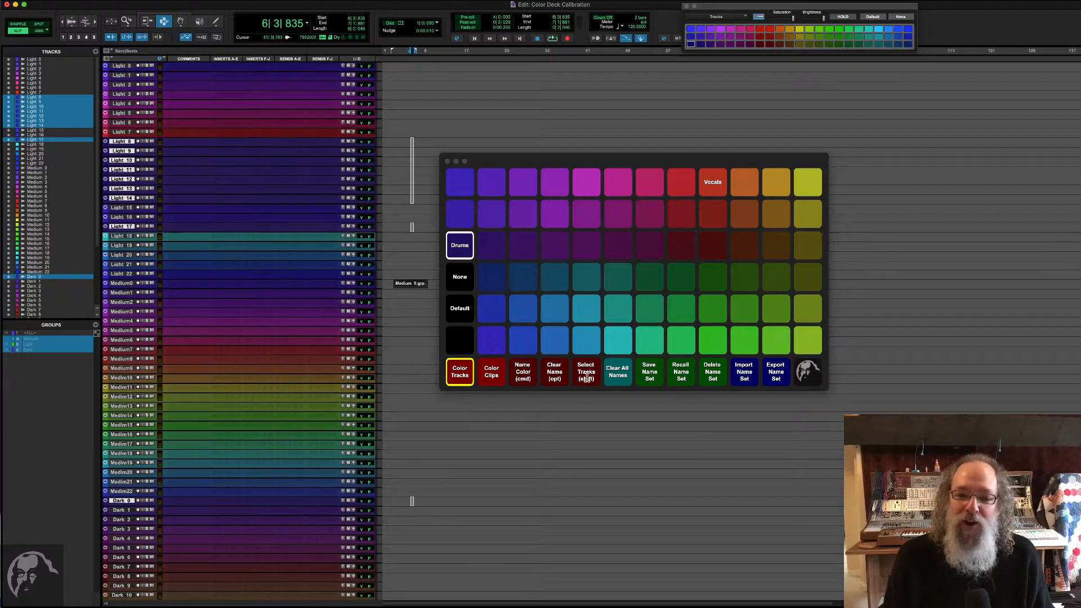
# Step: Select the tracks Light 11–17 in the edit window
pyautogui.click(644, 308)
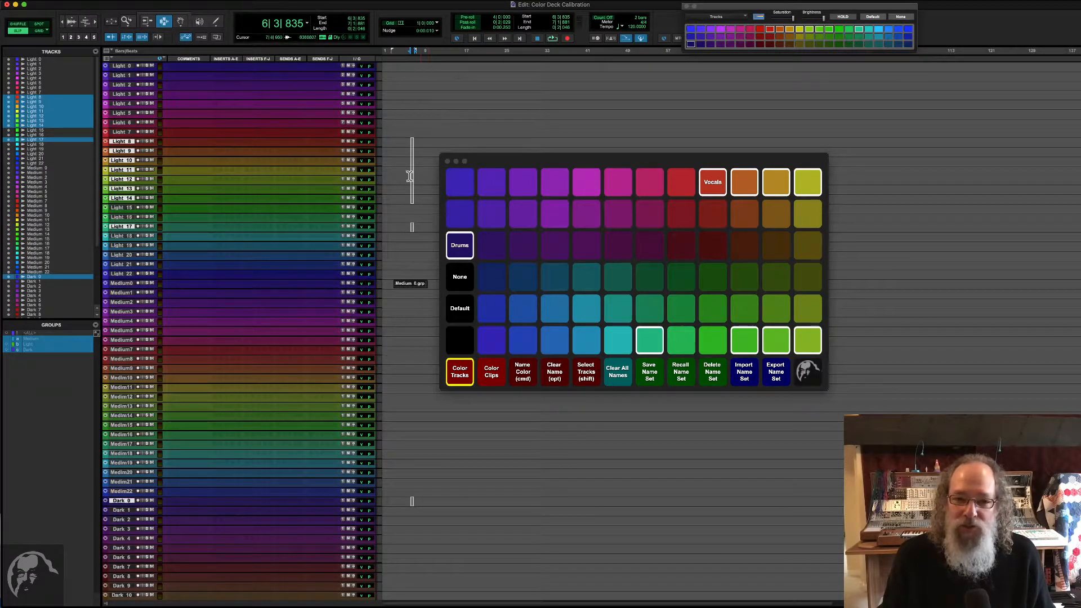
pyautogui.click(398, 163)
pyautogui.moveTo(410, 169); pyautogui.dragTo(416, 226)
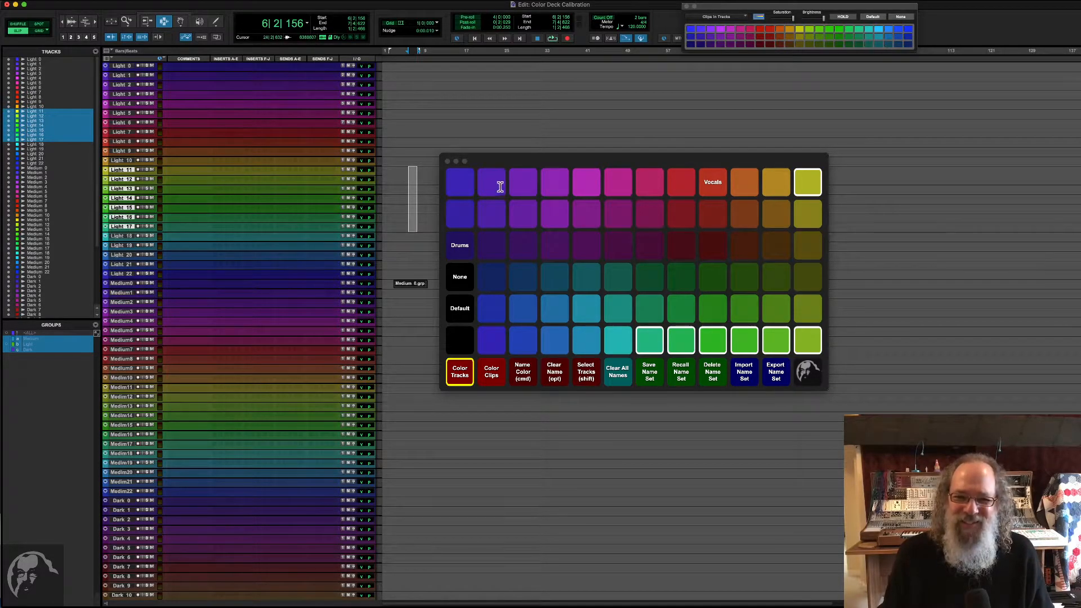
# Step: Name the first bright blue swatch, at the start of the Vocals row, Bass and clear that name again
pyautogui.keyDown('super'); pyautogui.click(465, 186); pyautogui.keyUp('super')
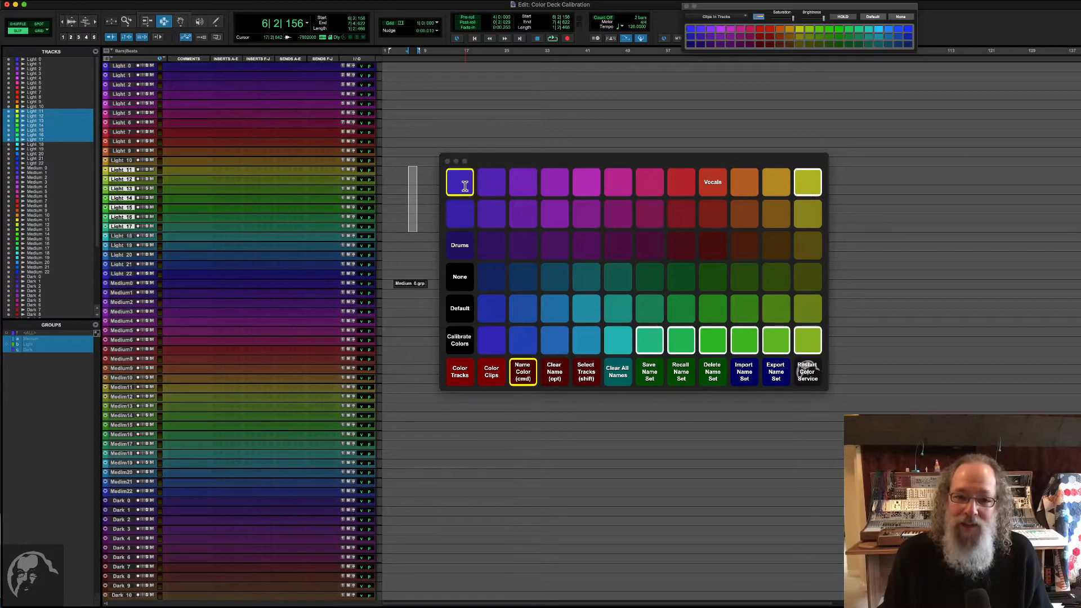
pyautogui.write('Ba')
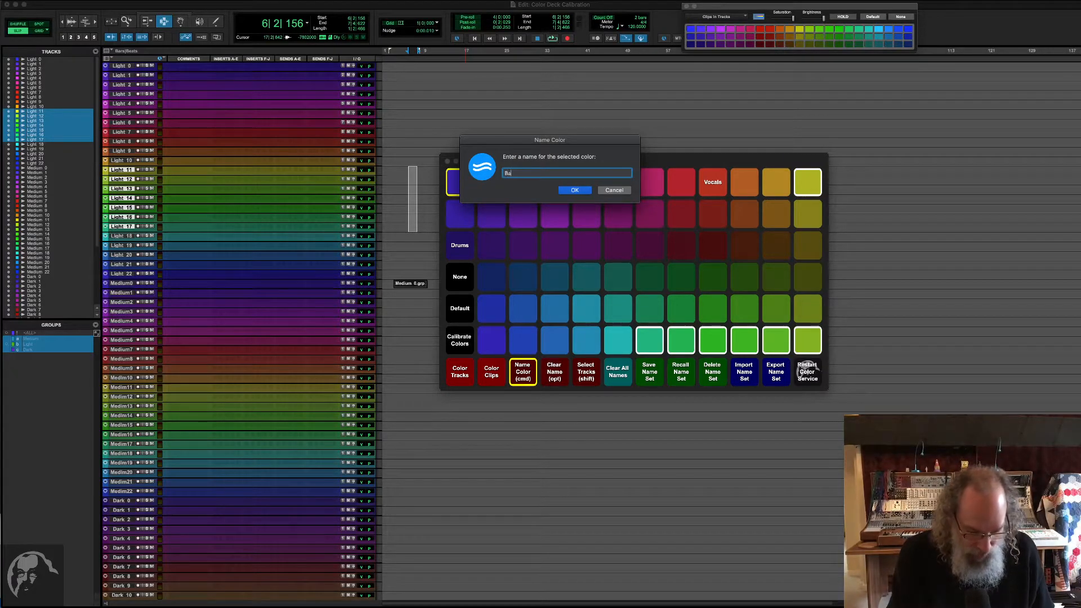
pyautogui.write('ss')
pyautogui.press('Return')
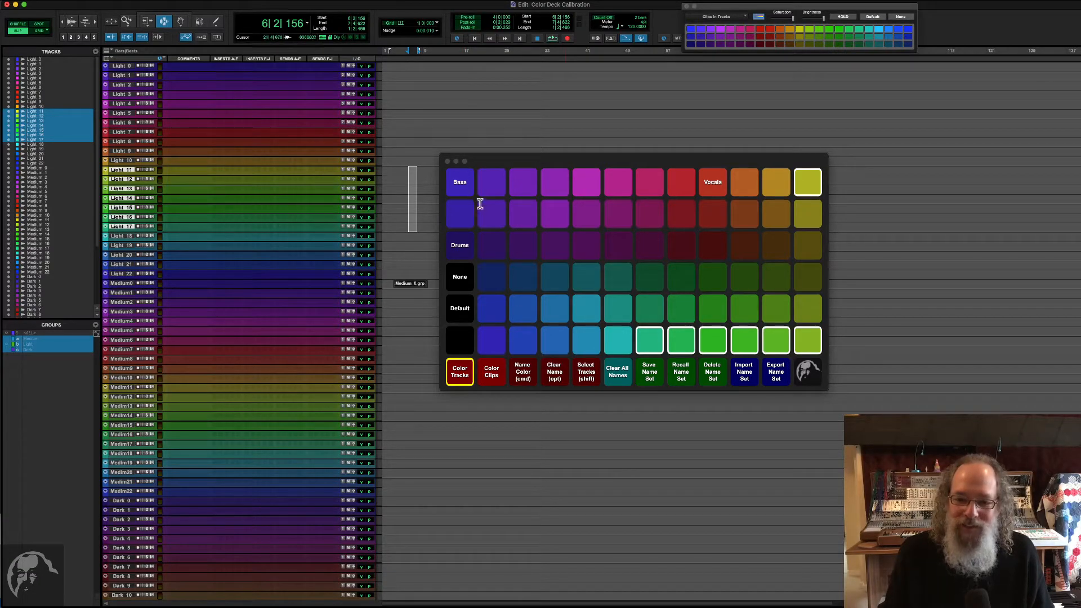
pyautogui.keyDown('alt'); pyautogui.click(462, 183); pyautogui.keyUp('alt')
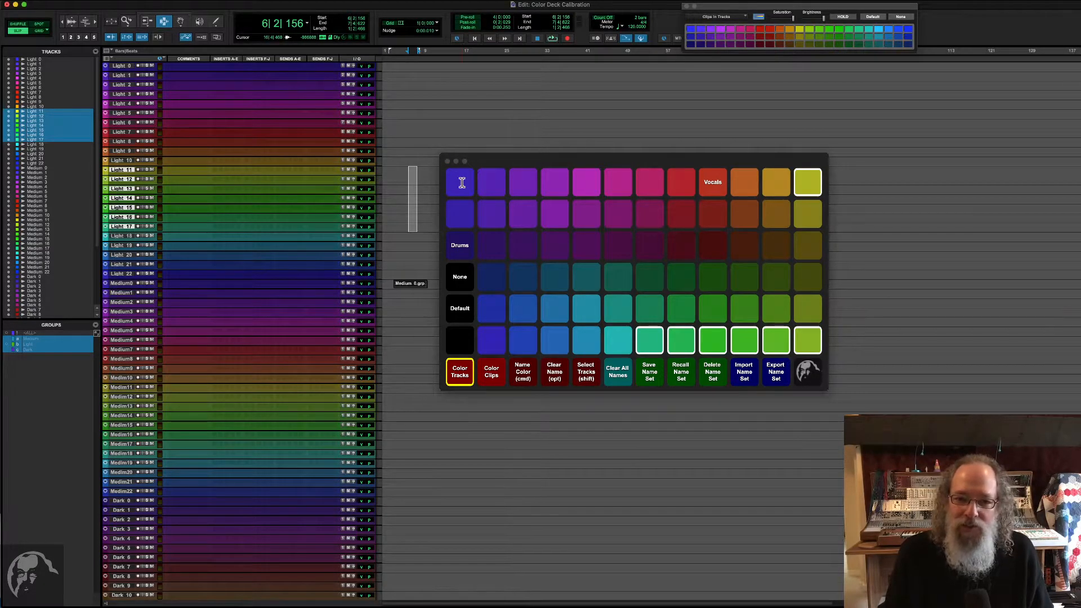
# Step: Name the second bright swatch in the Vocals row Bass and apply it to the selected tracks Light 11–17
pyautogui.keyDown('super'); pyautogui.click(496, 187); pyautogui.keyUp('super')
pyautogui.write('Bass')
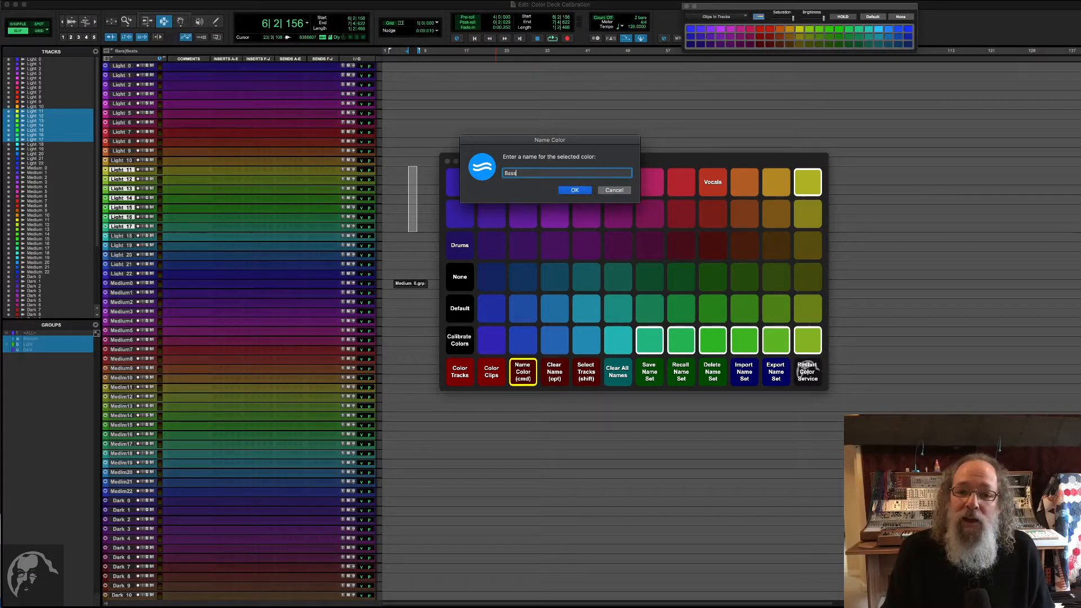
pyautogui.press('Return')
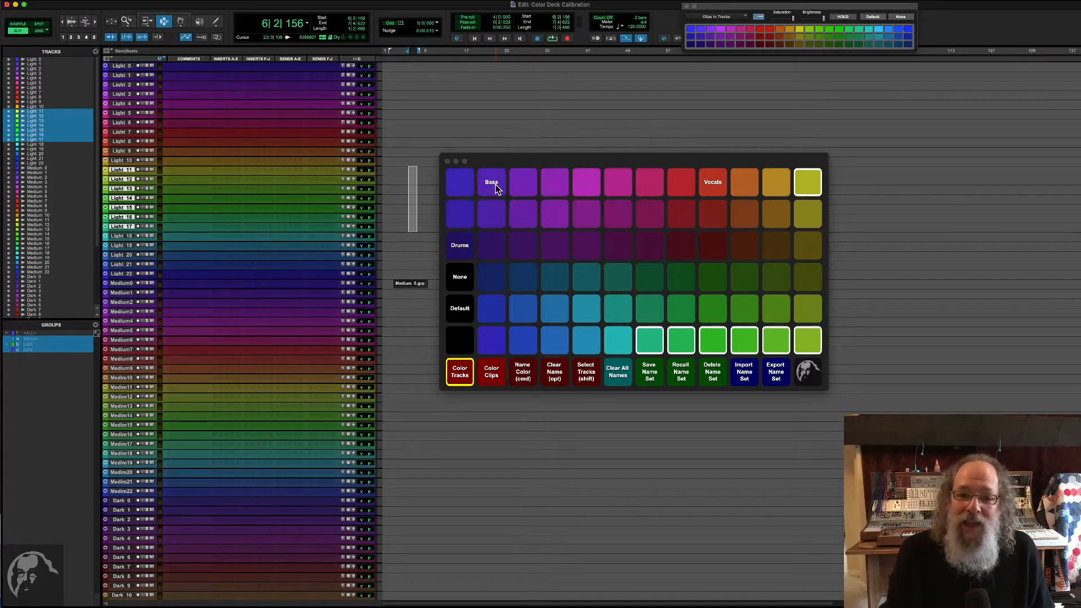
pyautogui.click(496, 187)
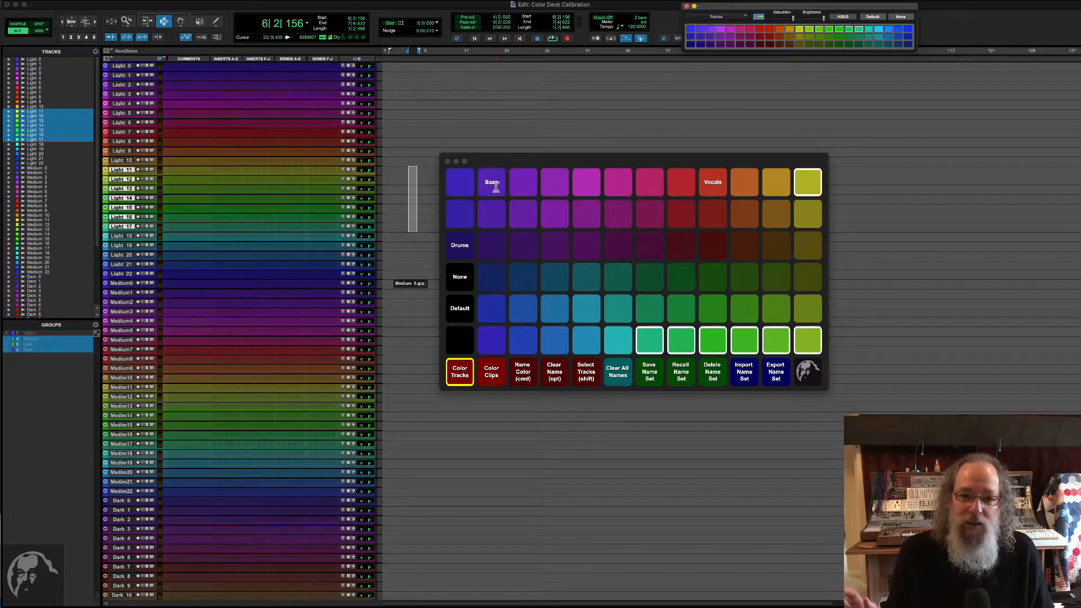
# Step: Apply the Drums color to tracks Medium 7–22 and the Vocals color to Medium 2–4
pyautogui.moveTo(424, 350); pyautogui.dragTo(426, 493)
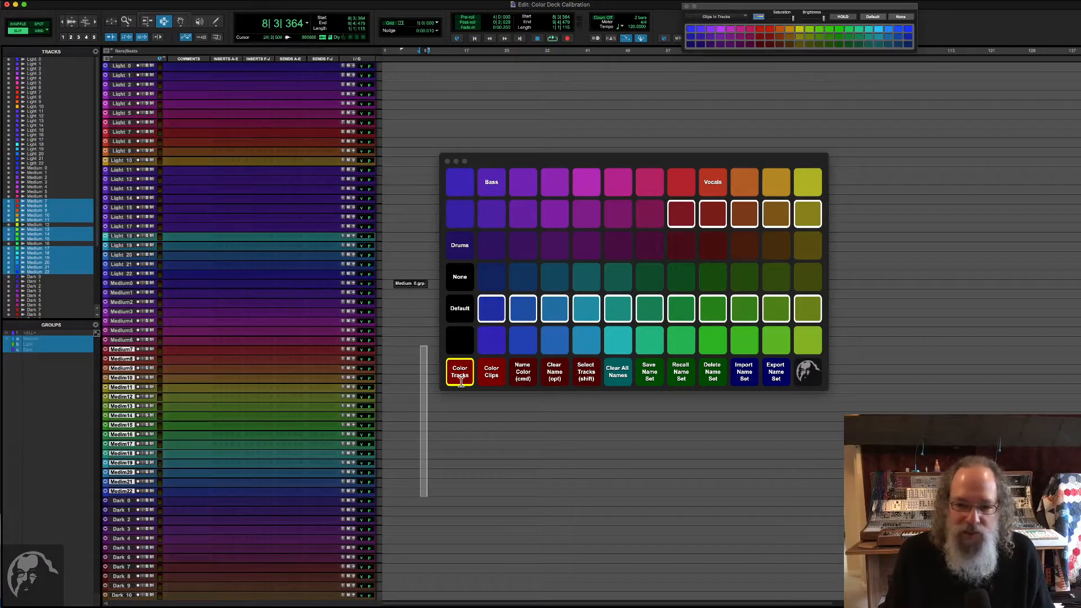
pyautogui.click(465, 241)
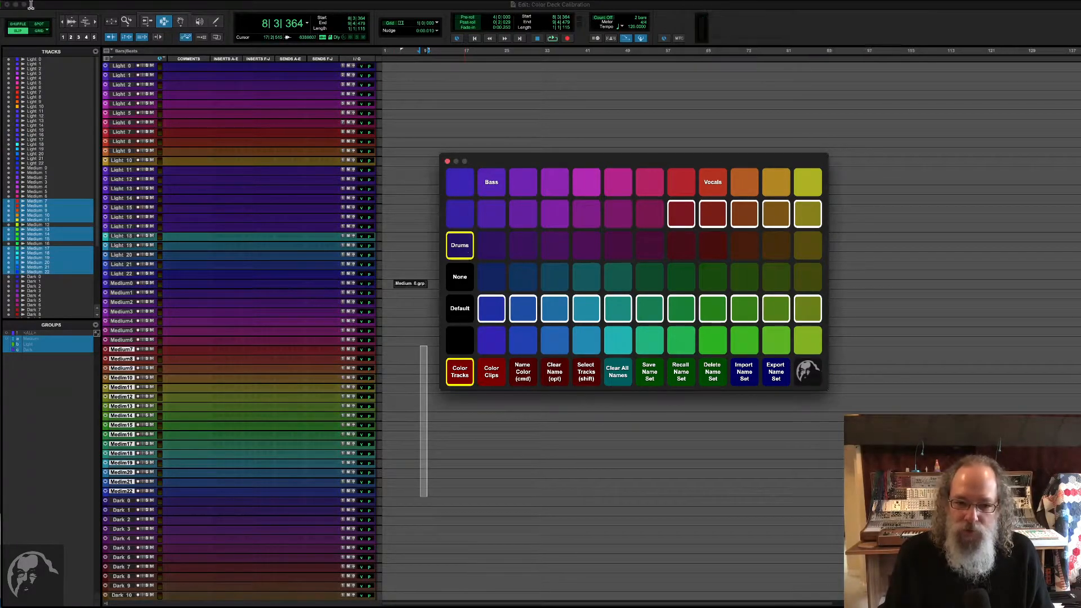
pyautogui.moveTo(404, 326); pyautogui.dragTo(404, 299)
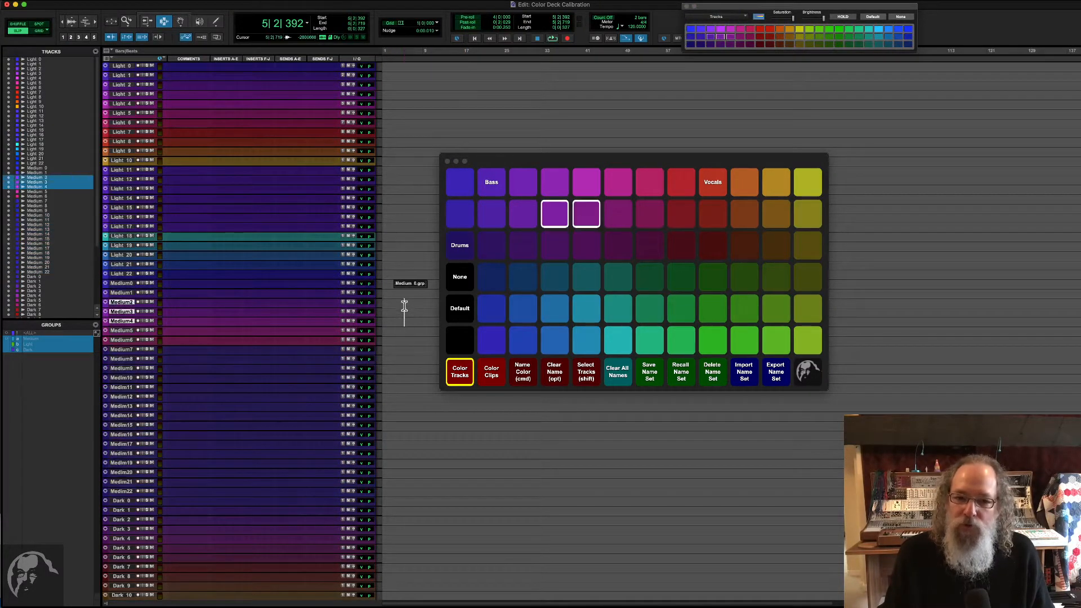
pyautogui.click(715, 195)
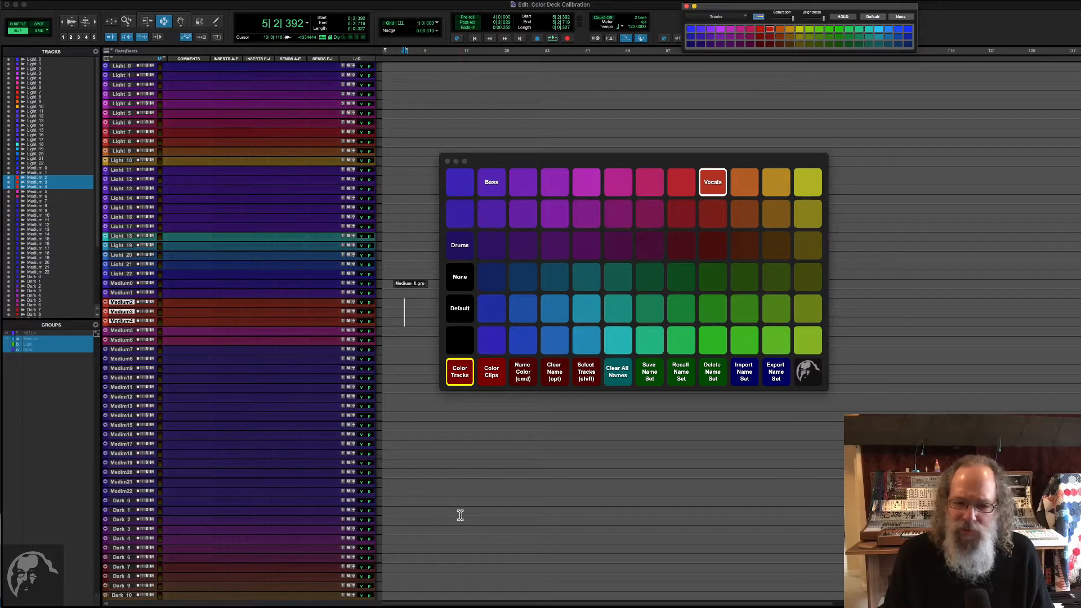
# Step: Select every track that has the Bass color
pyautogui.keyDown('shift'); pyautogui.click(489, 189); pyautogui.keyUp('shift')
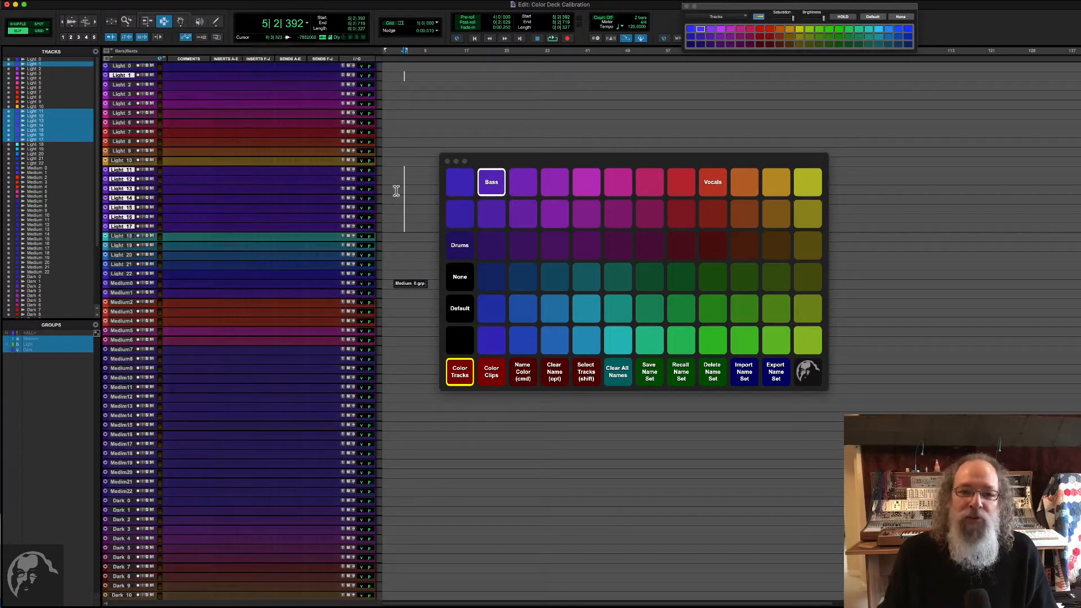
pyautogui.scroll(-6, 423, 219)
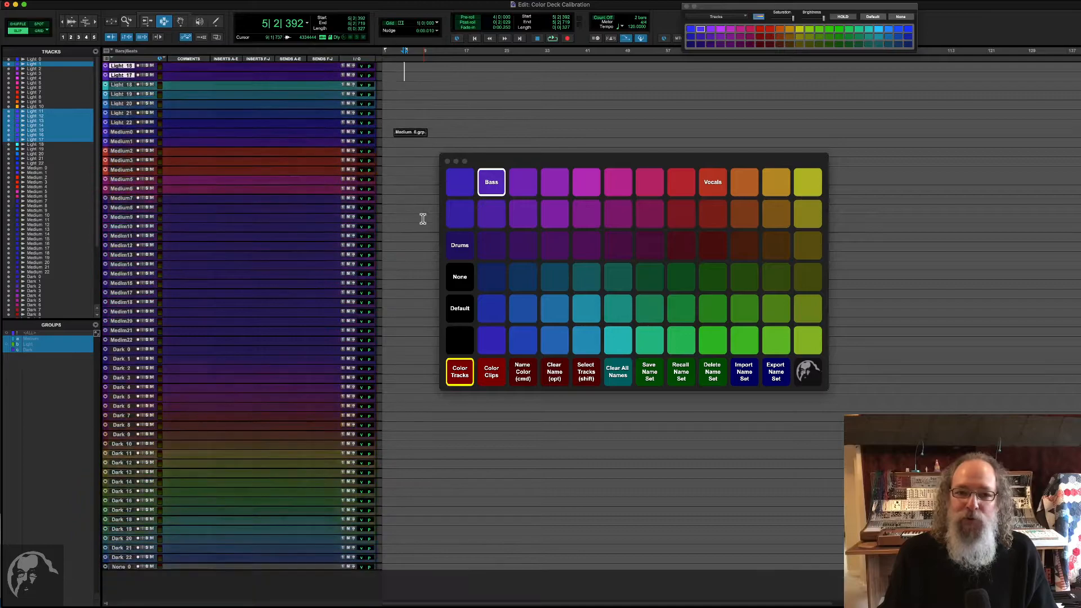
pyautogui.click(486, 190)
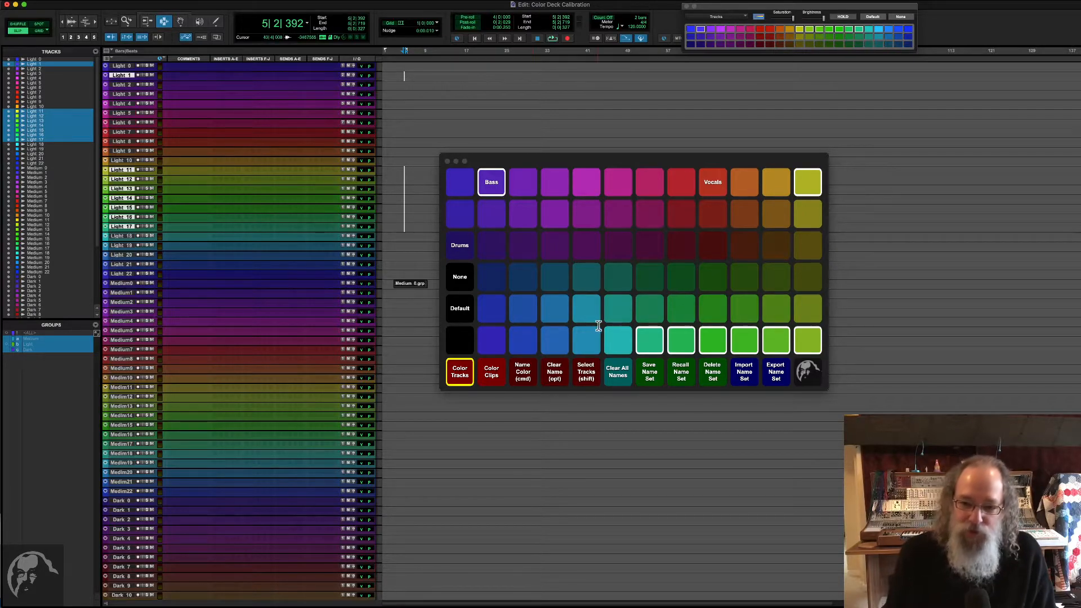
# Step: Clear all displayed color names and recall the Scheps Default name set
pyautogui.click(619, 371)
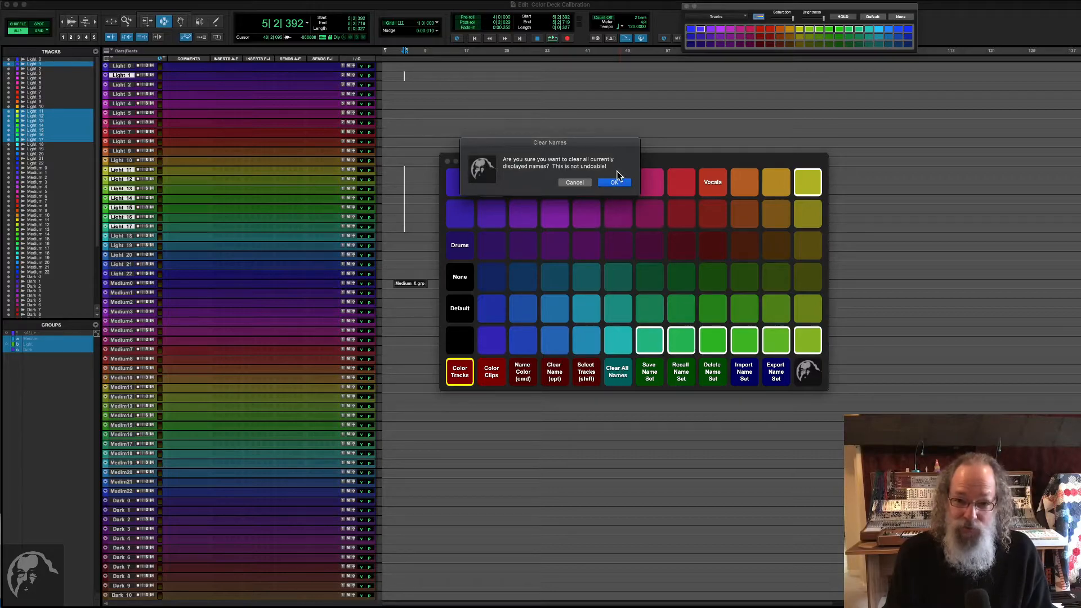
pyautogui.click(615, 182)
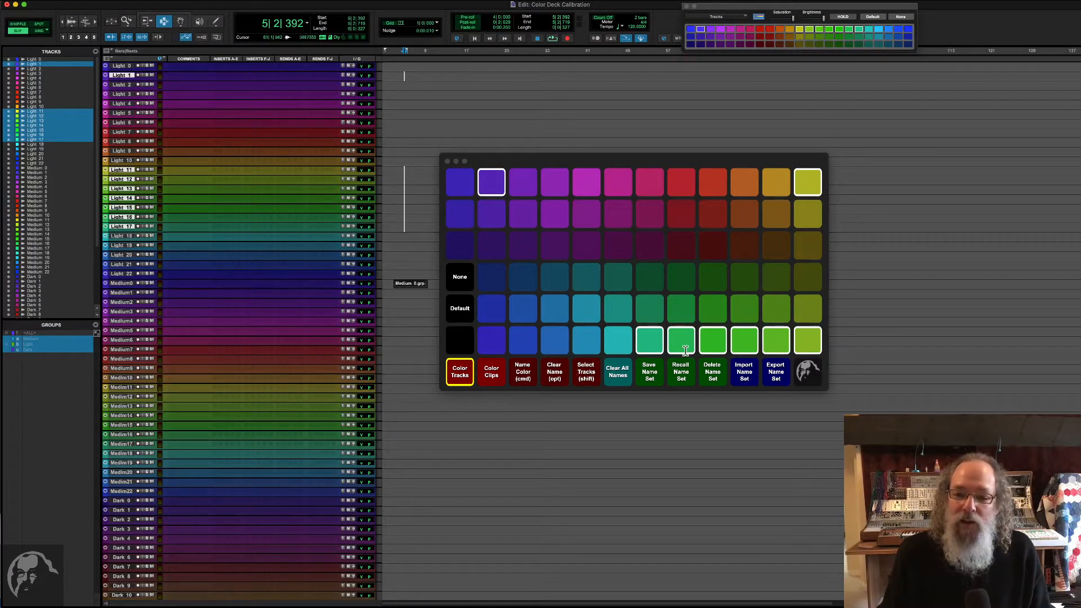
pyautogui.click(682, 372)
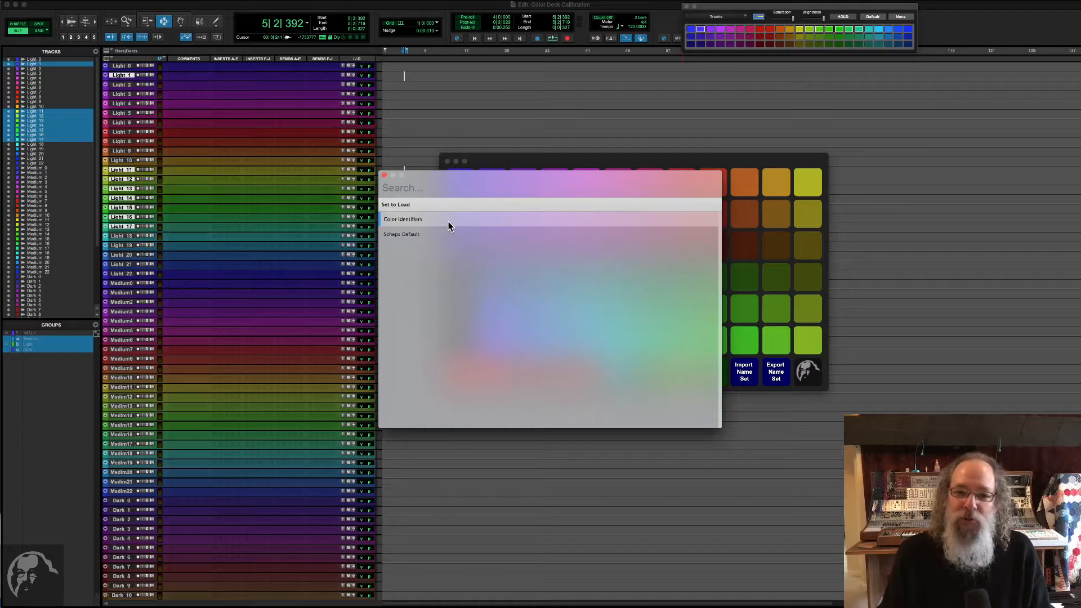
pyautogui.click(411, 234)
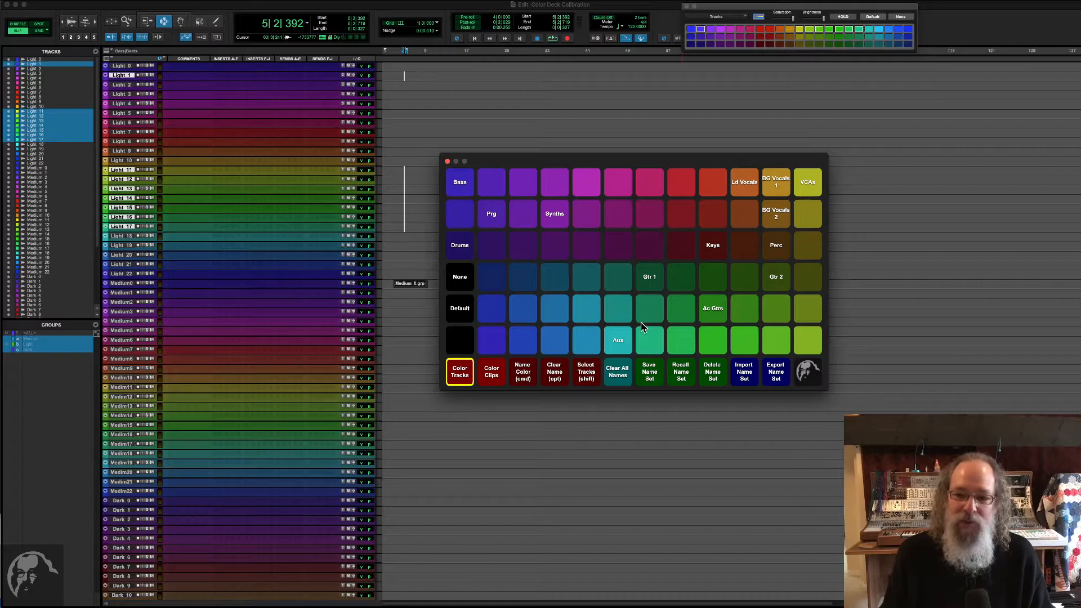
# Step: Replace the displayed color names by recalling the Color Identifiers name set
pyautogui.click(688, 379)
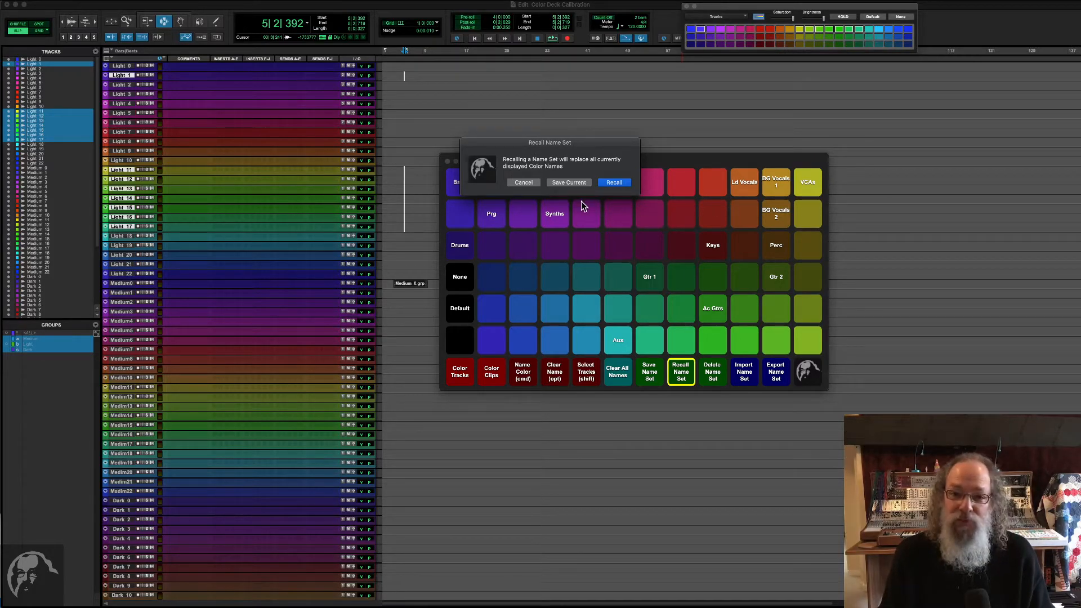
pyautogui.click(617, 182)
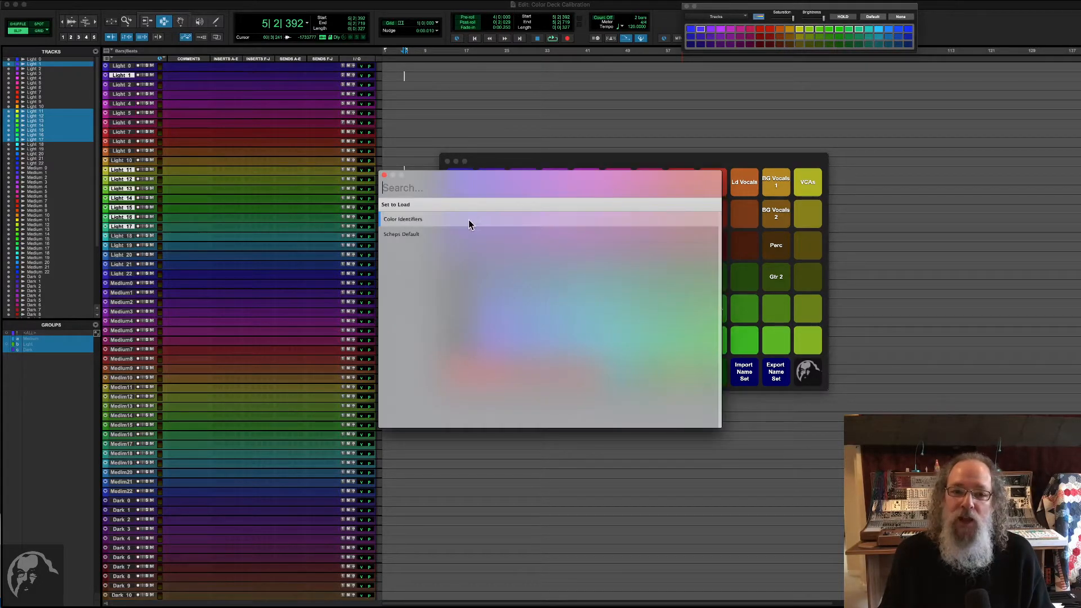
pyautogui.click(468, 219)
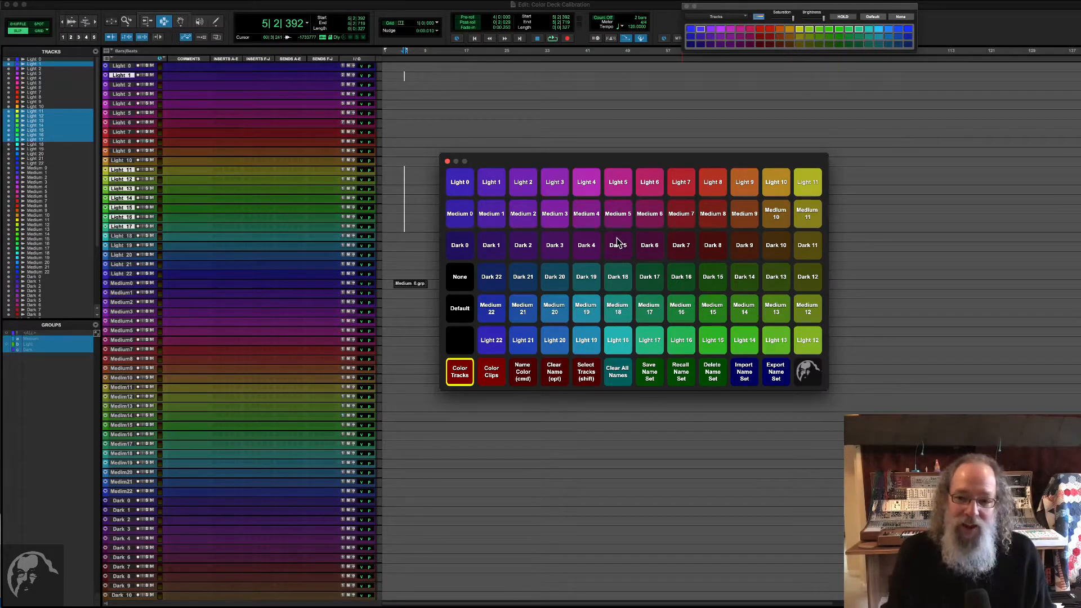
# Step: Clear all the color names and recall the Color Identifiers name set again
pyautogui.click(615, 379)
pyautogui.click(616, 186)
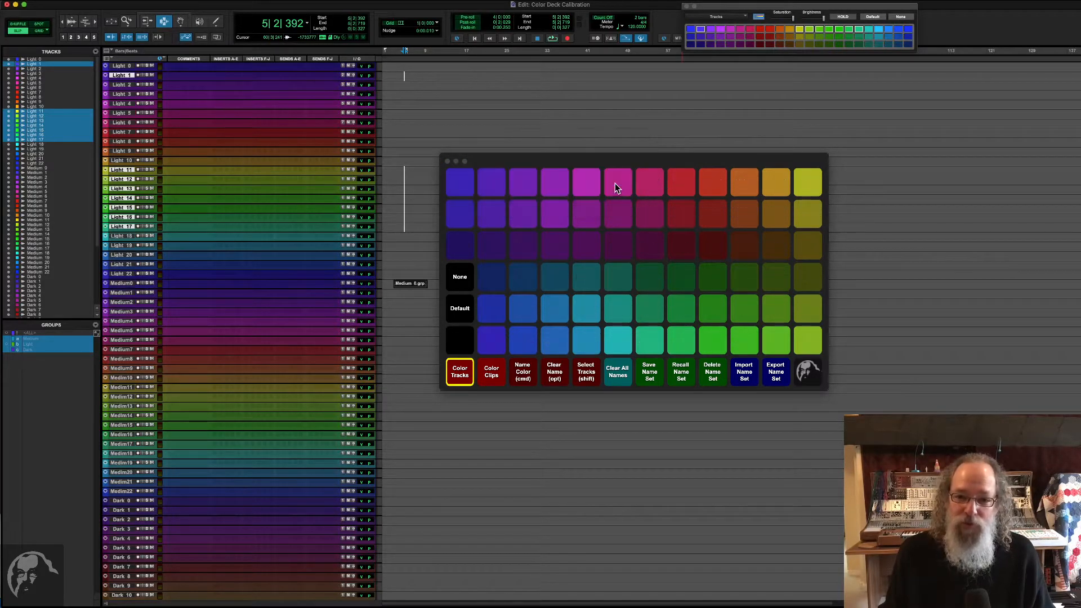
pyautogui.click(680, 375)
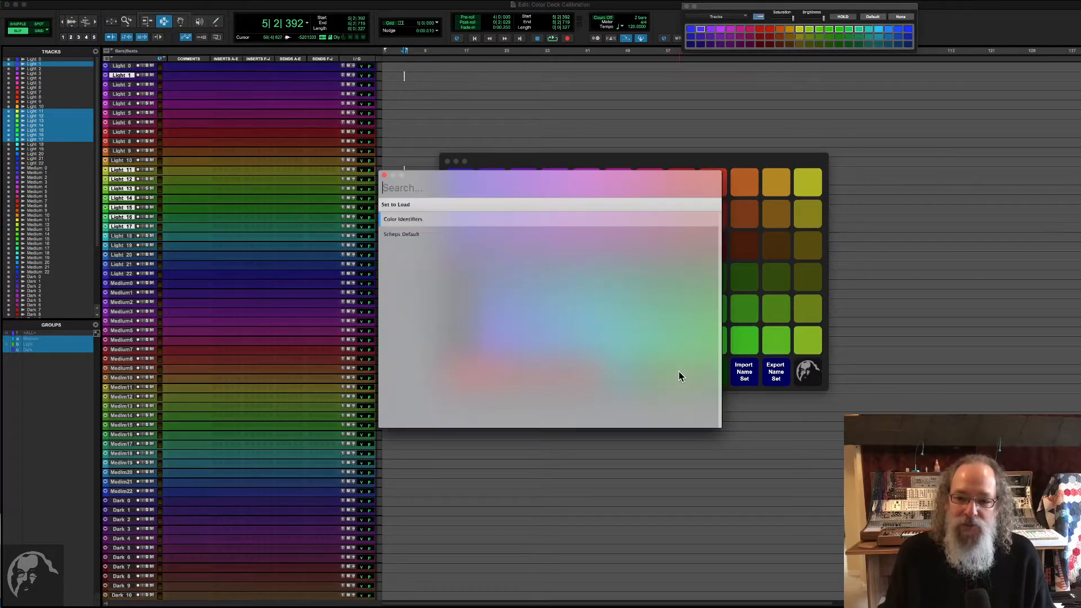
pyautogui.click(407, 222)
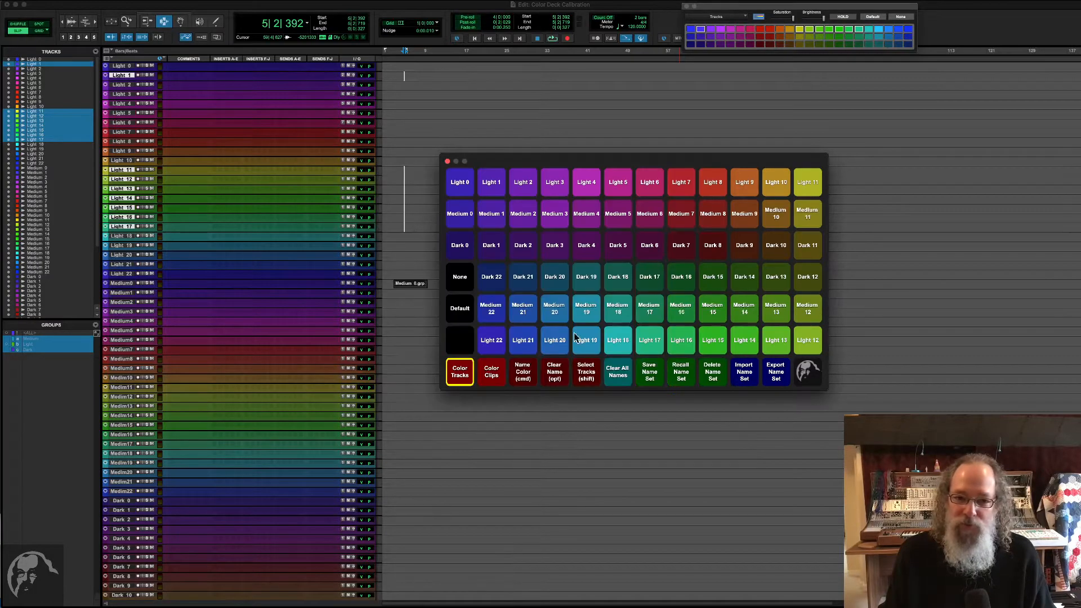
# Step: Replace the displayed color names by recalling the Scheps Default name set
pyautogui.click(692, 373)
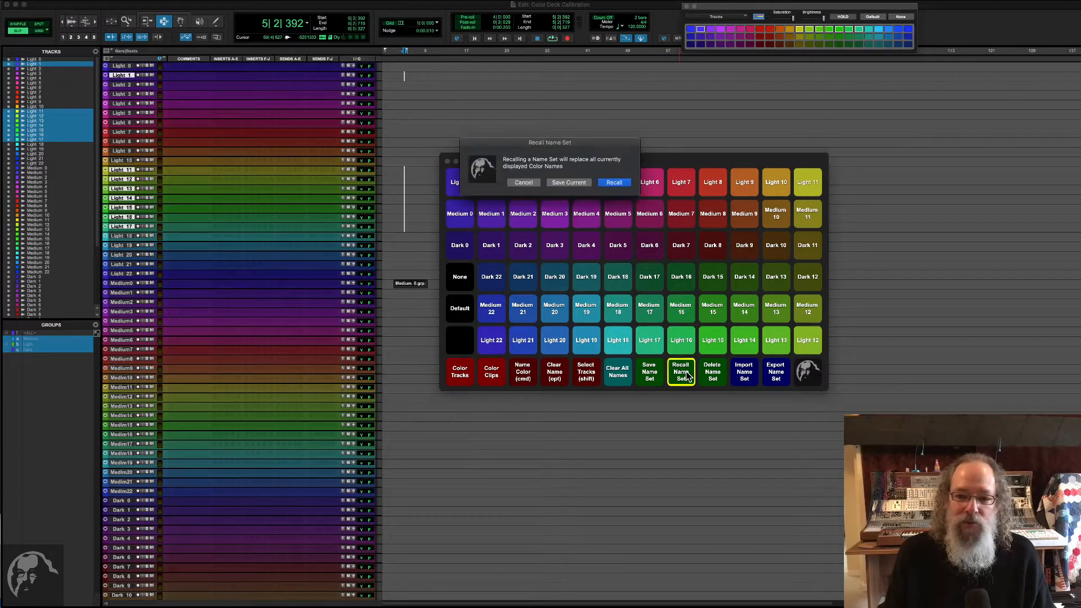
pyautogui.click(611, 183)
pyautogui.click(495, 210)
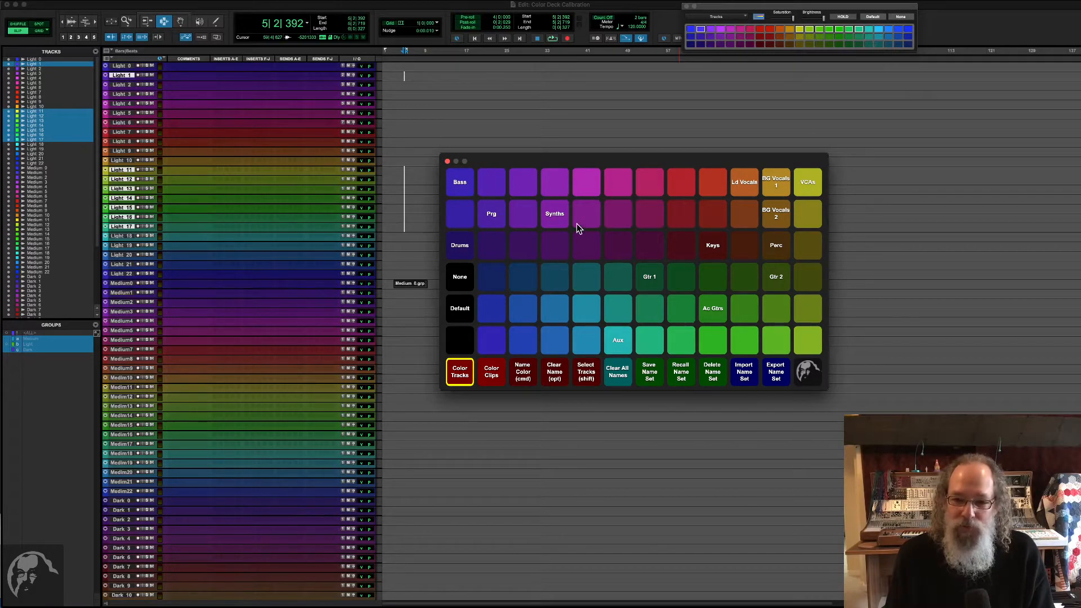
# Step: Name the magenta color two swatches after Synths in the medium row "Synths 2"
pyautogui.keyDown('super'); pyautogui.click(615, 217); pyautogui.keyUp('super')
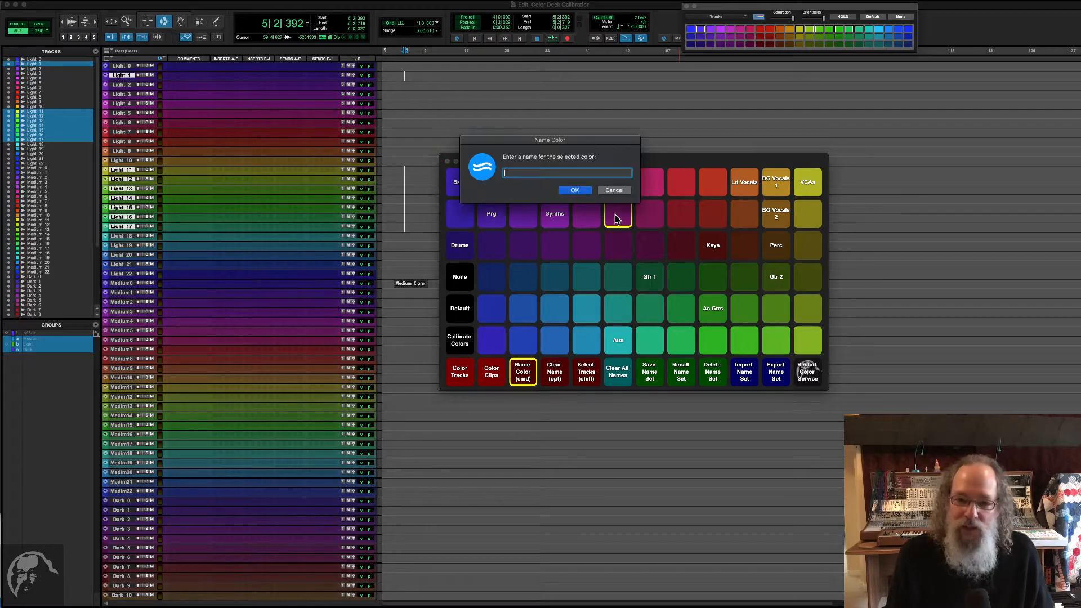
pyautogui.write('Synths 2')
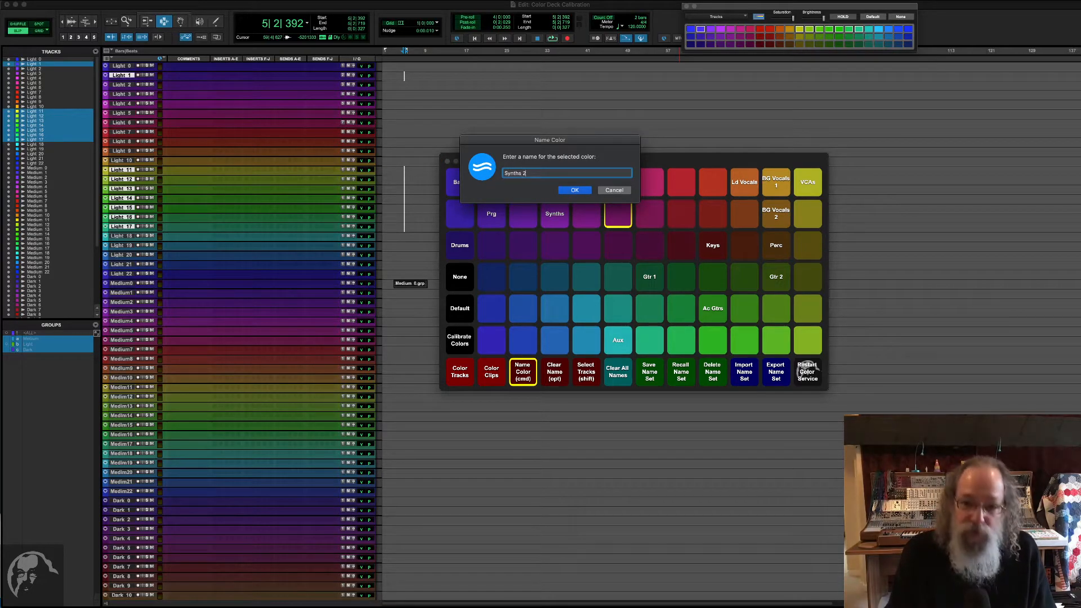
pyautogui.press('Return')
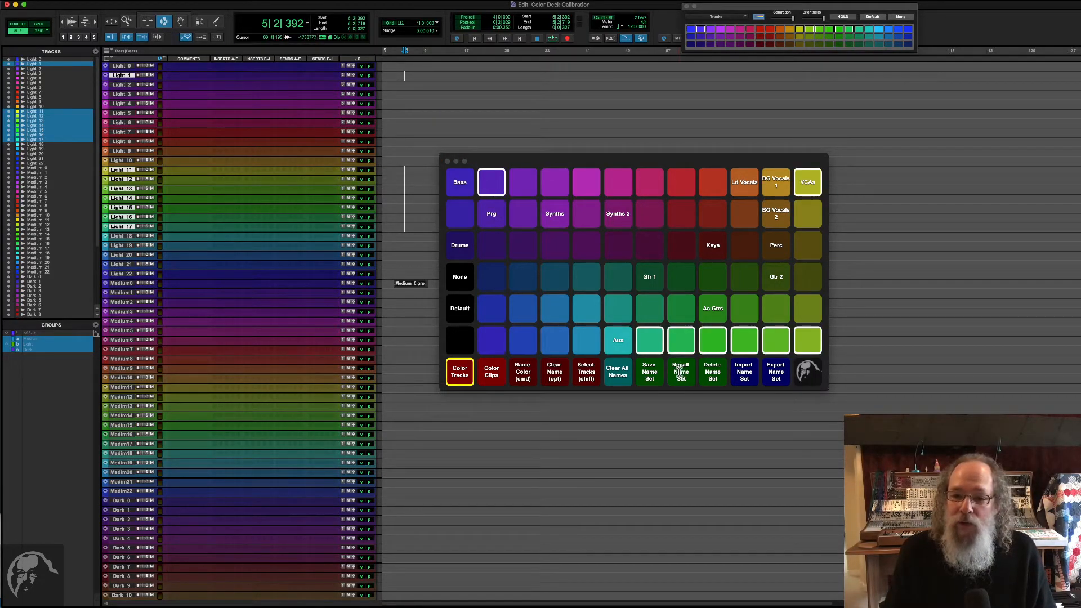
# Step: Save the current color names as a new name set called "Walkthrough Video"
pyautogui.click(658, 373)
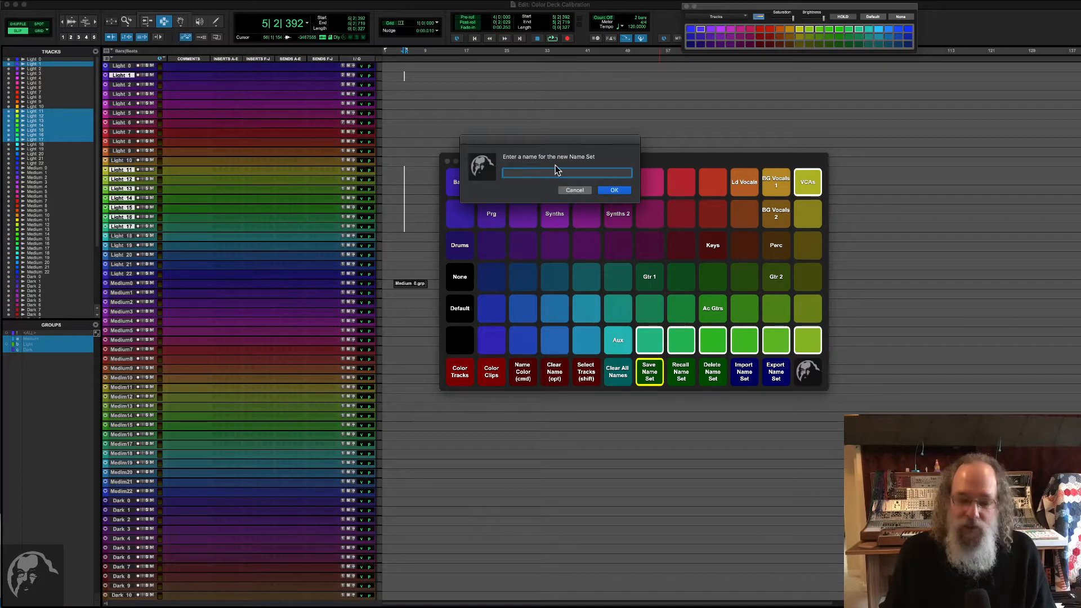
pyautogui.write('Walkthr')
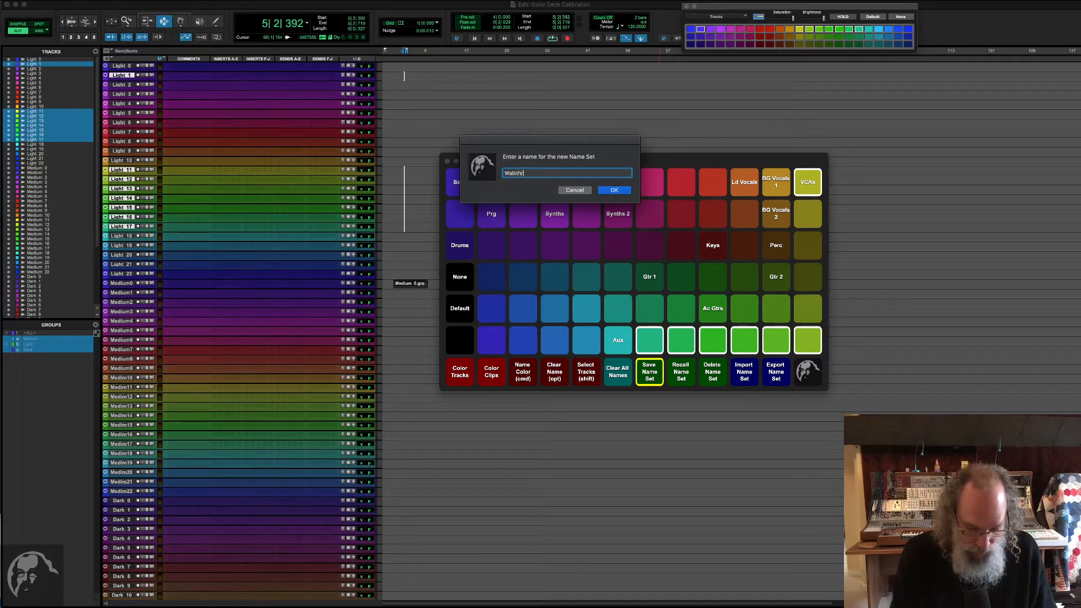
pyautogui.write('ough Video')
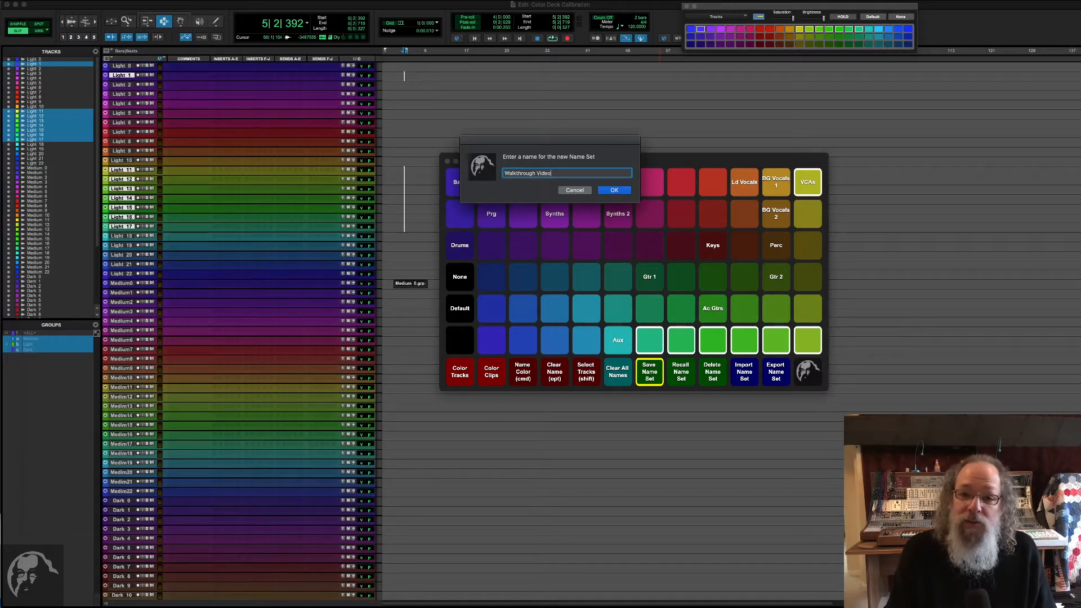
pyautogui.press('Return')
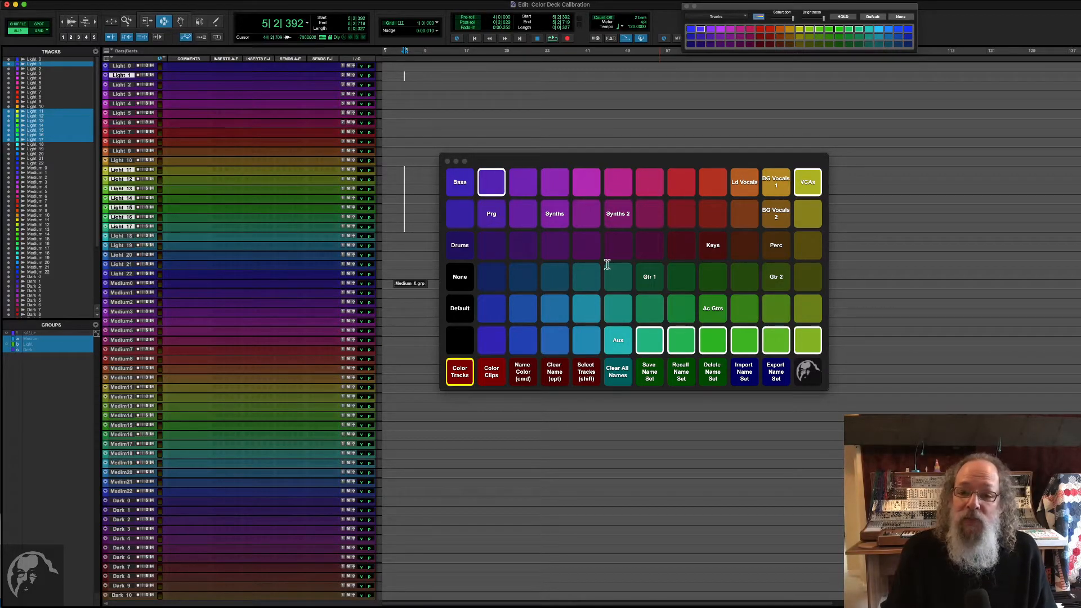
# Step: Recall the Scheps Default name set over the current names, and open the prompt for a new name set without saving
pyautogui.click(677, 376)
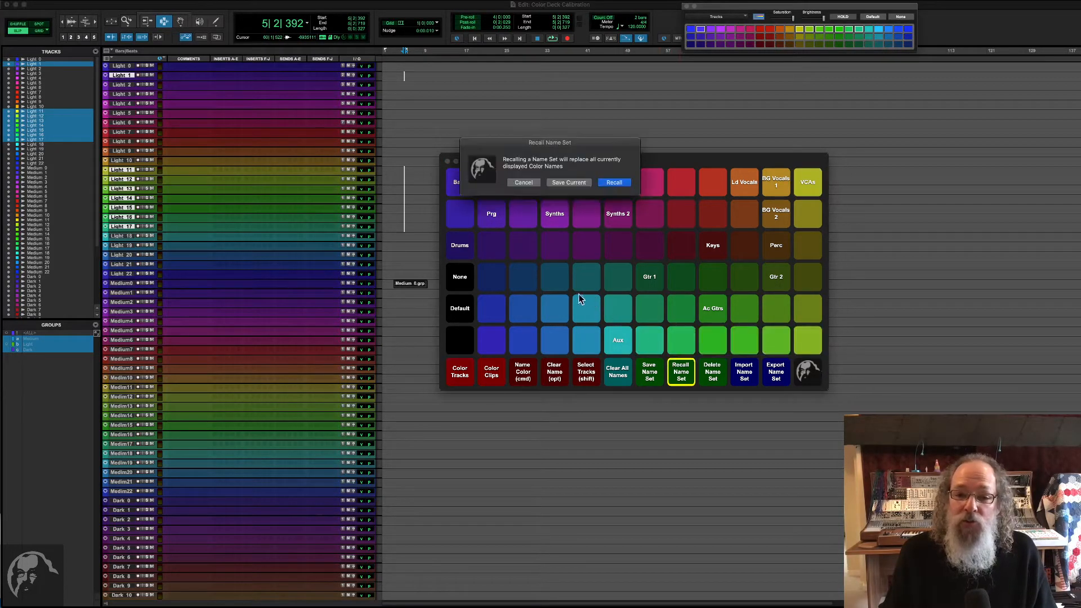
pyautogui.click(614, 183)
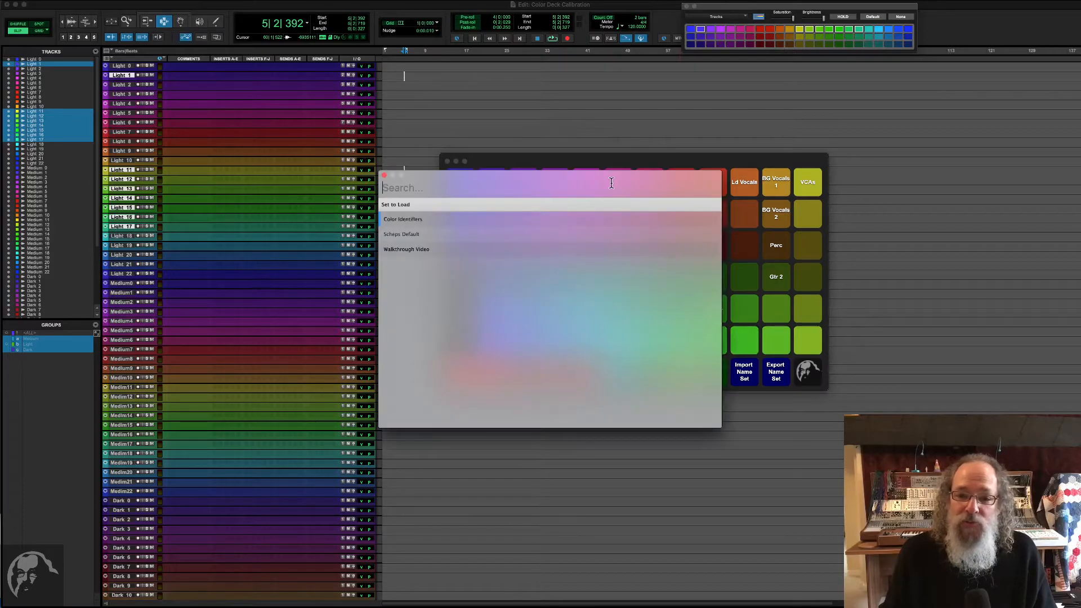
pyautogui.click(490, 256)
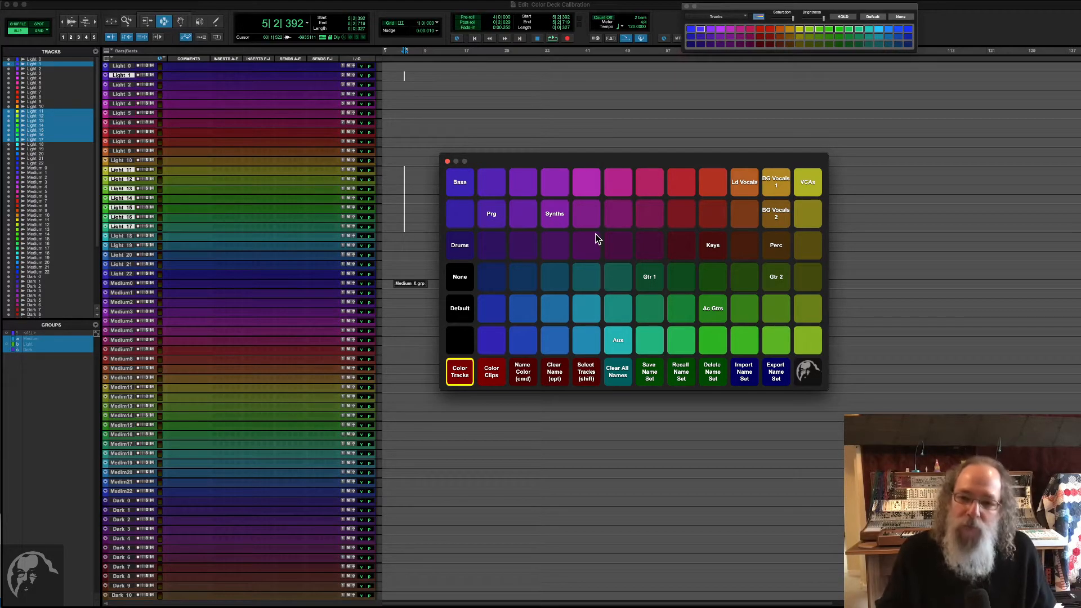
pyautogui.click(658, 381)
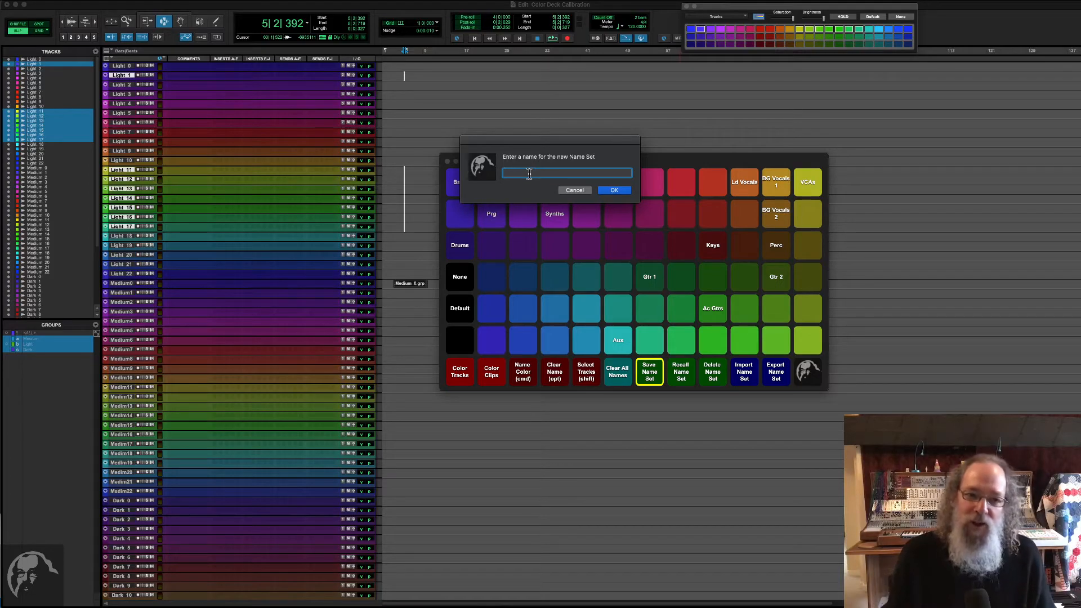
pyautogui.click(573, 190)
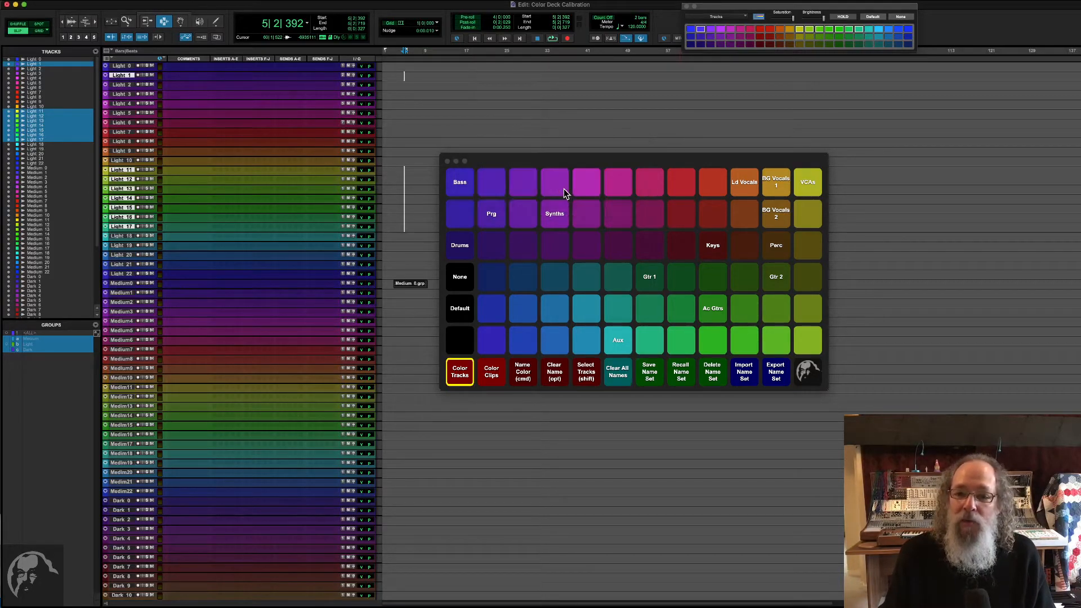
# Step: Delete the saved Walkthrough Video name set
pyautogui.click(713, 372)
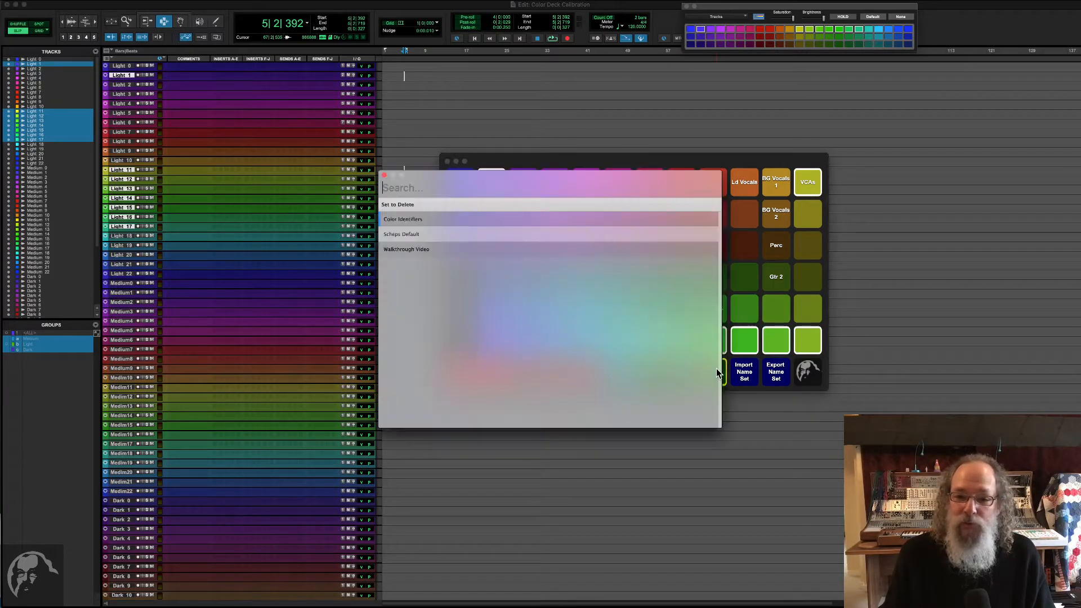
pyautogui.doubleClick(424, 250)
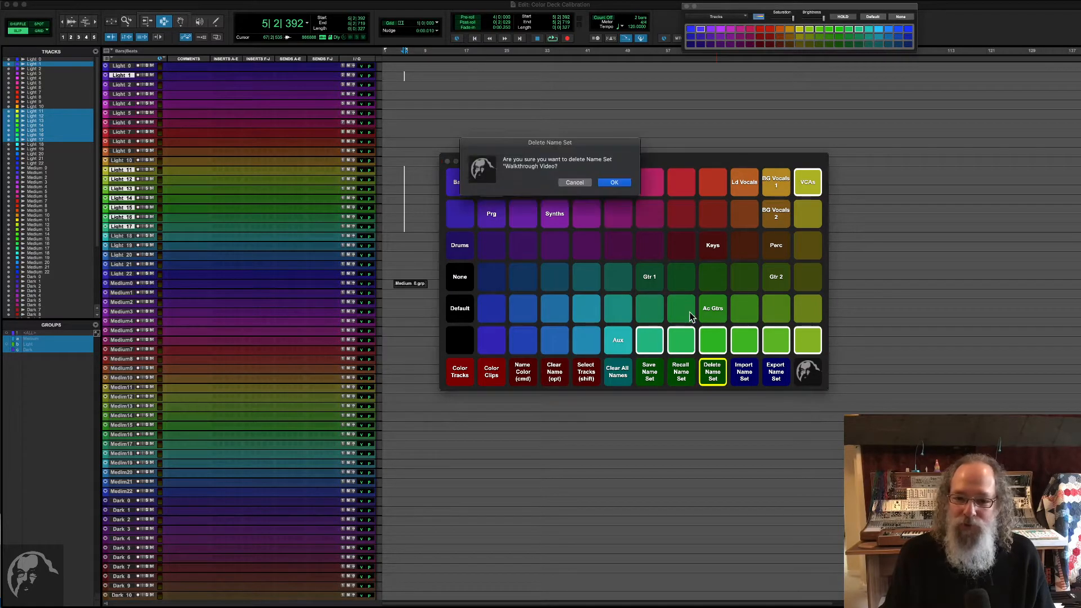
pyautogui.click(616, 183)
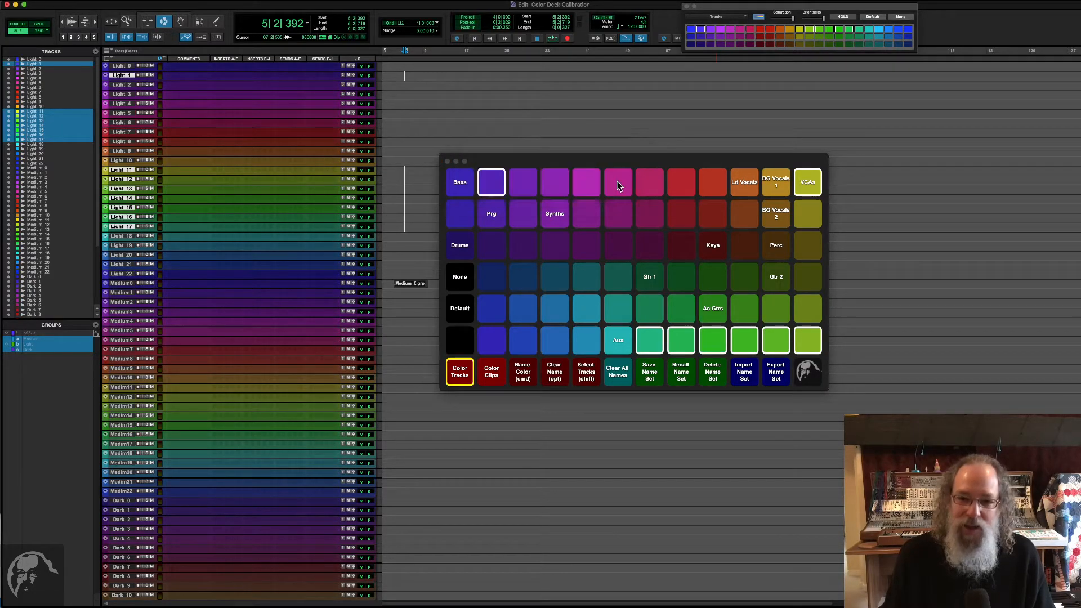
# Step: Check which saved name sets are available to recall, and close the list without loading one
pyautogui.click(682, 381)
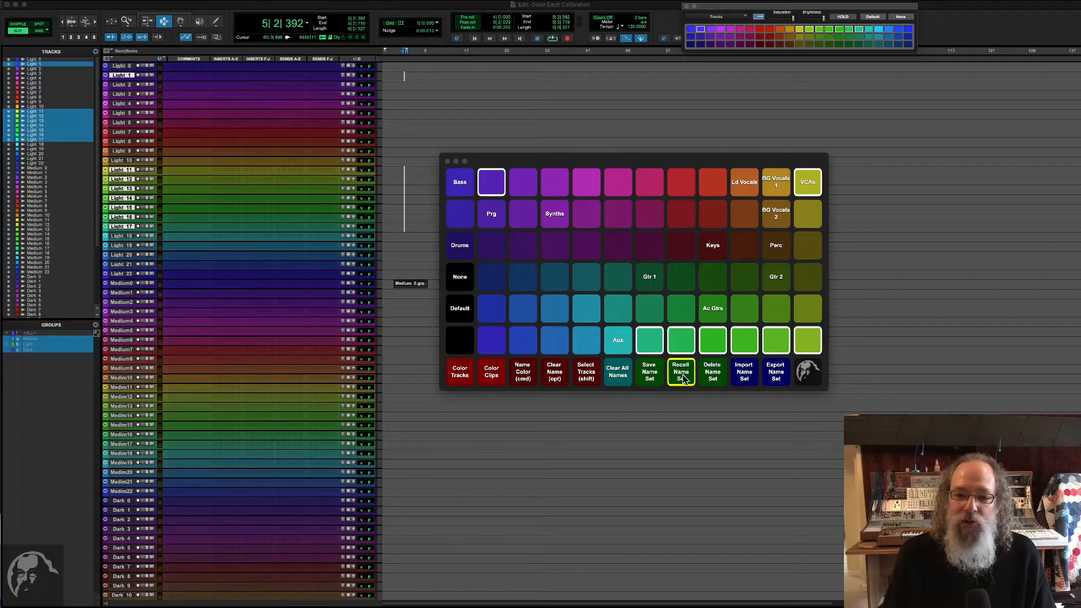
pyautogui.click(615, 184)
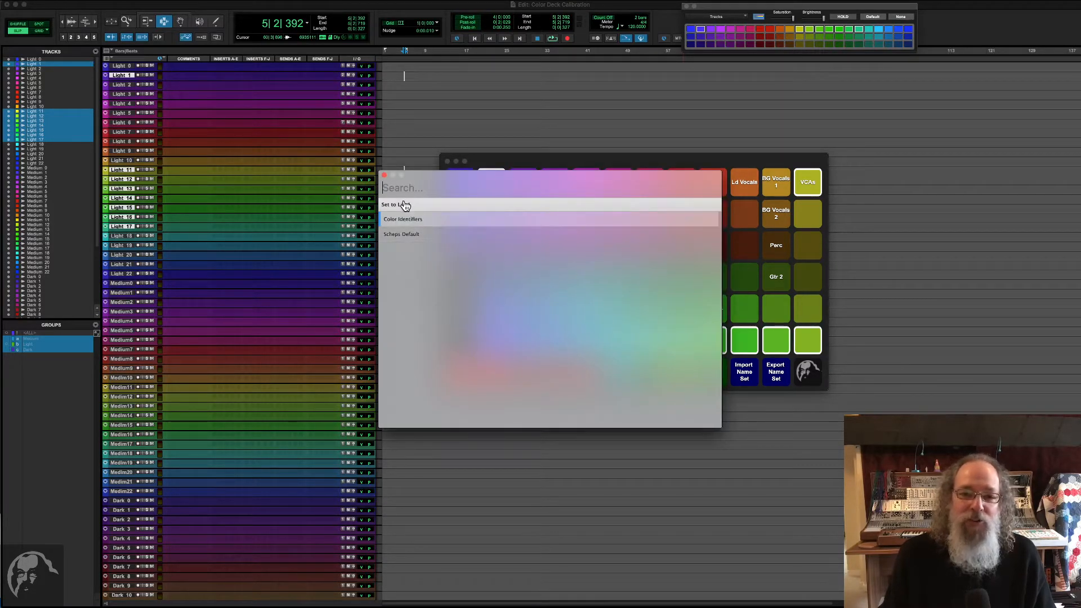
pyautogui.click(385, 175)
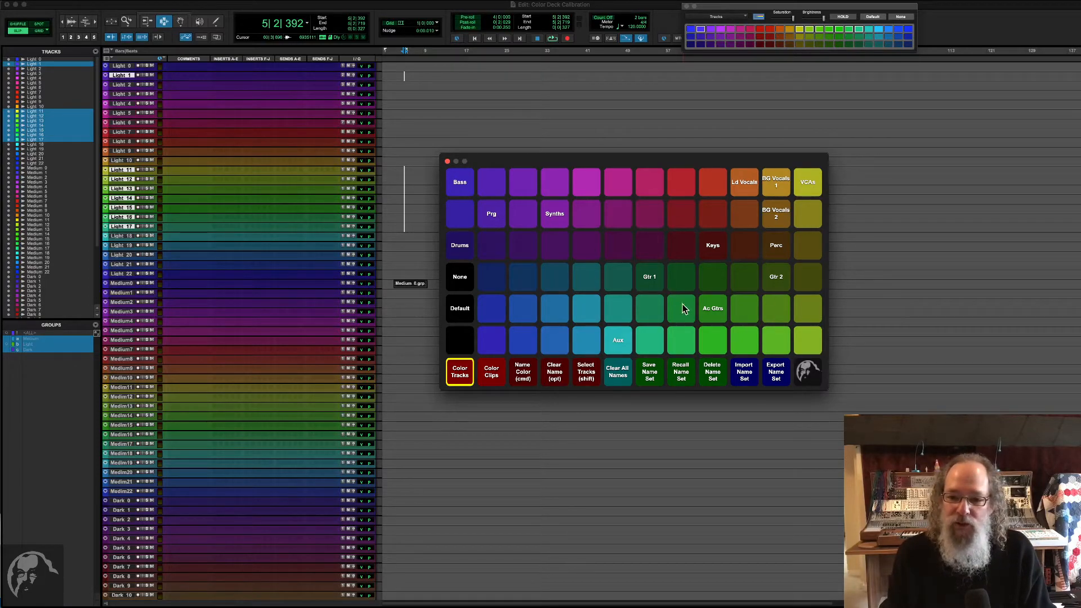
# Step: Export the current color names to the Desktop as a file named "Walkthrough Video"
pyautogui.click(778, 383)
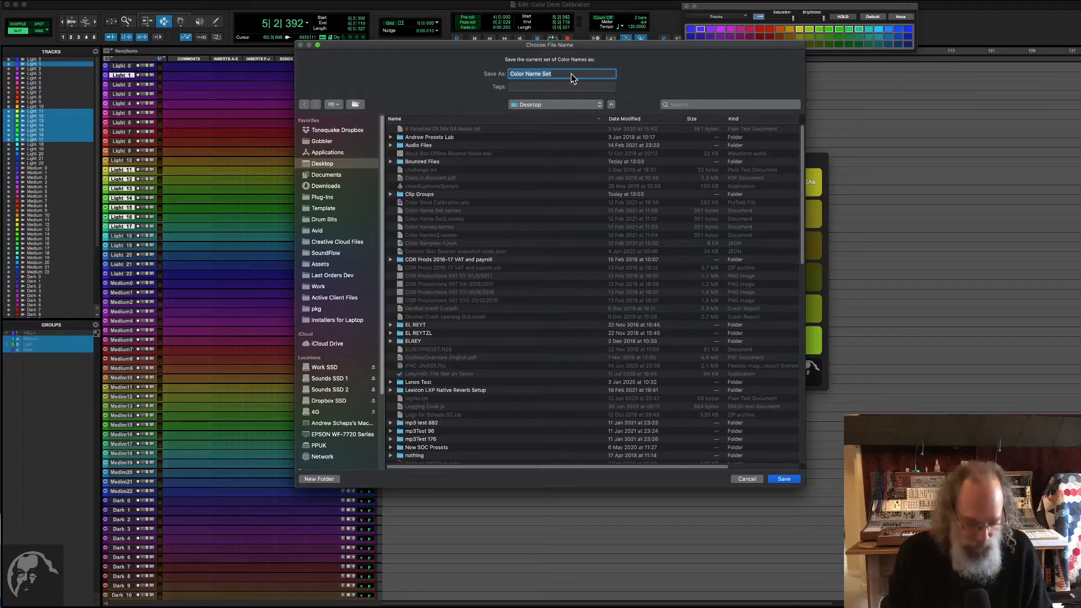
pyautogui.write('Walkthrough Video')
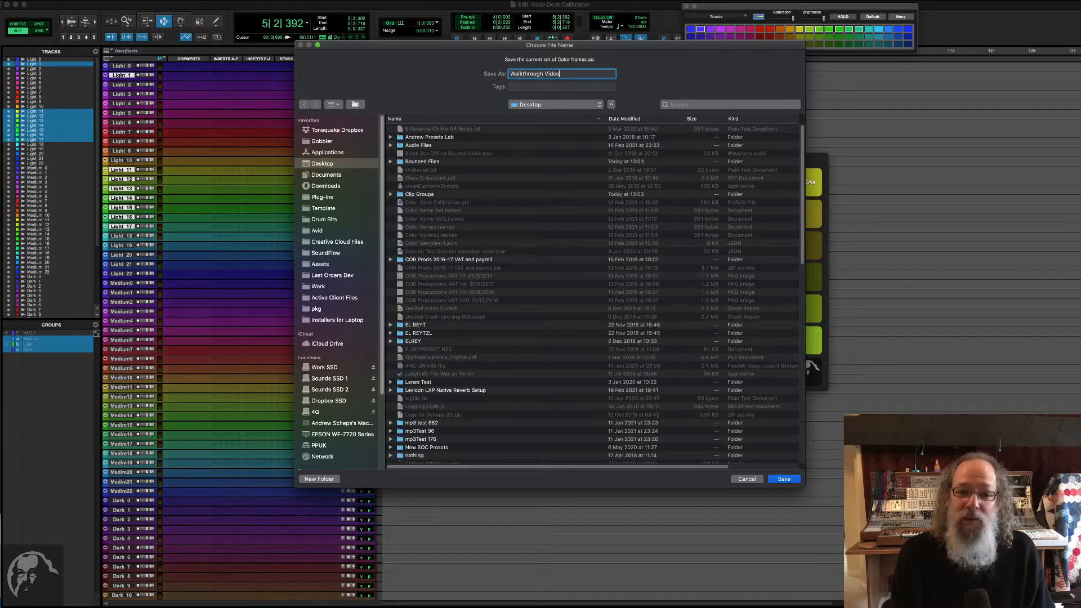
pyautogui.press('Return')
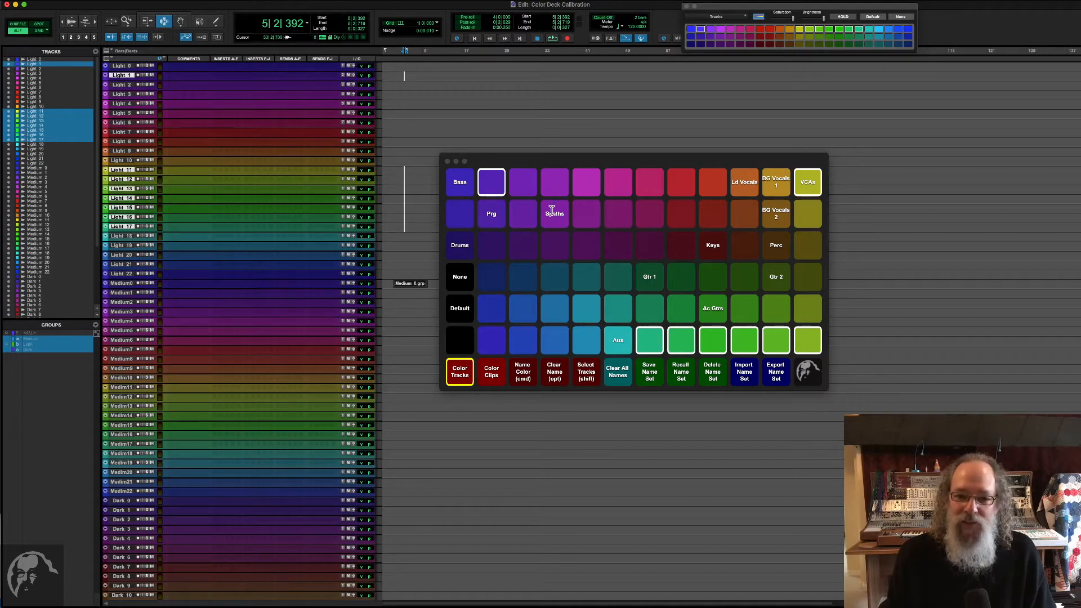
# Step: Import the Walkthrough Video.names file from the Desktop, replacing the displayed color names
pyautogui.click(744, 380)
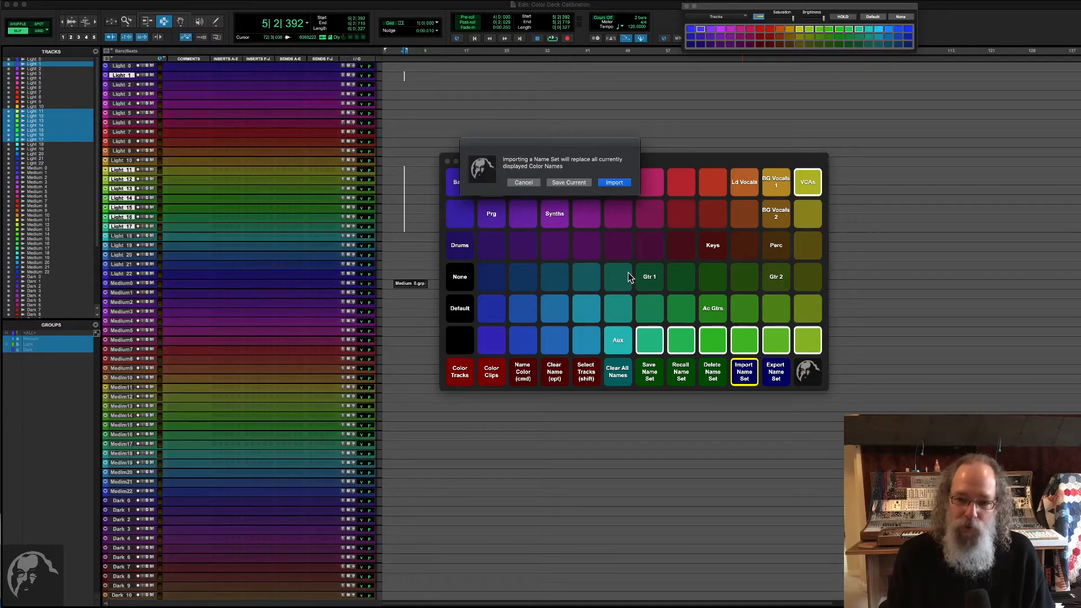
pyautogui.click(615, 183)
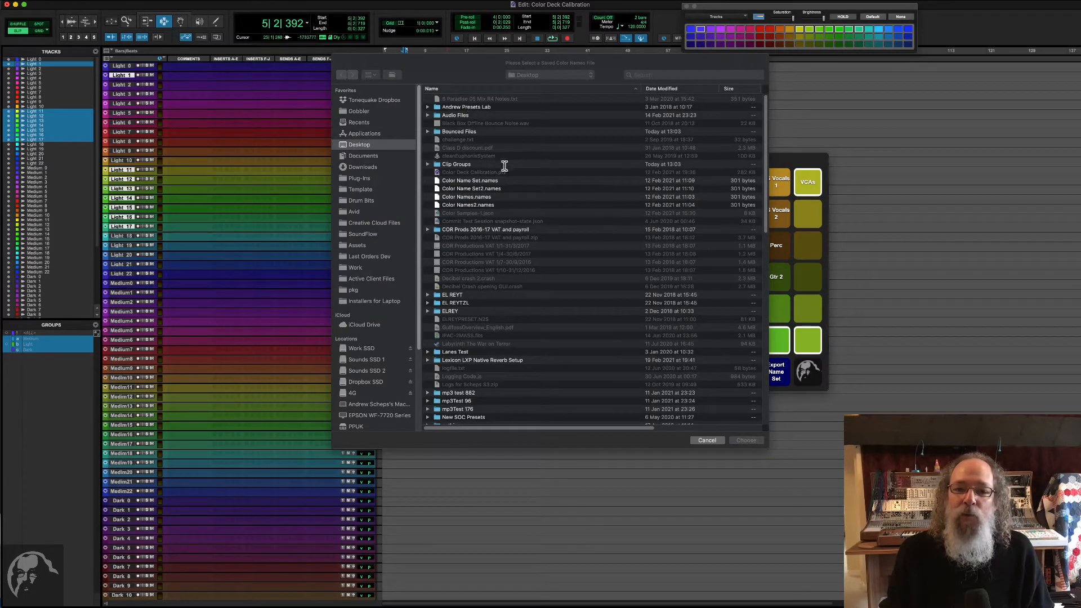
pyautogui.scroll(-6, 521, 191)
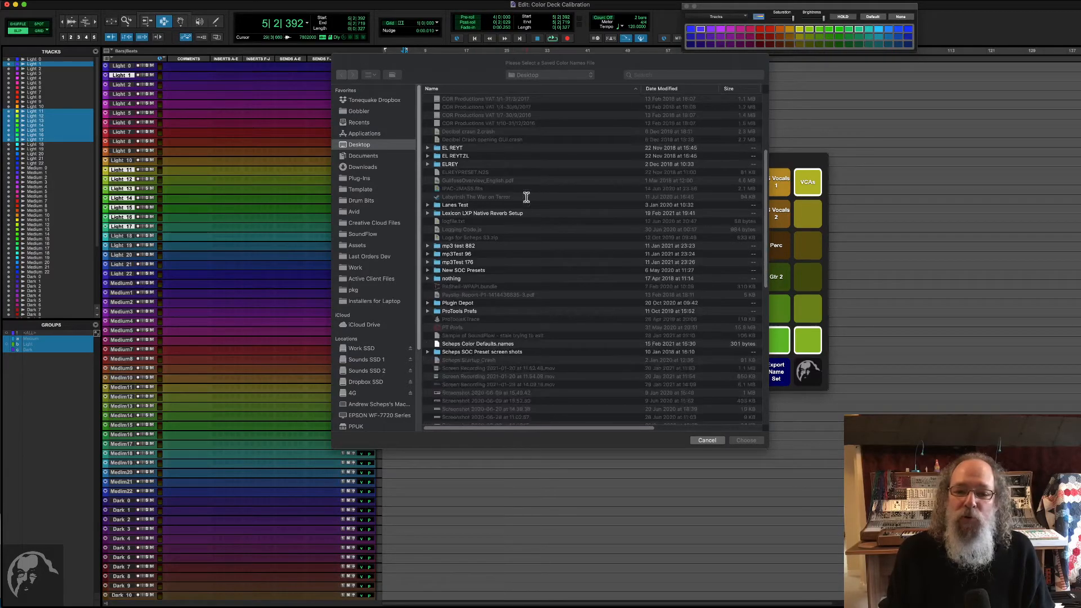
pyautogui.scroll(-10, 527, 197)
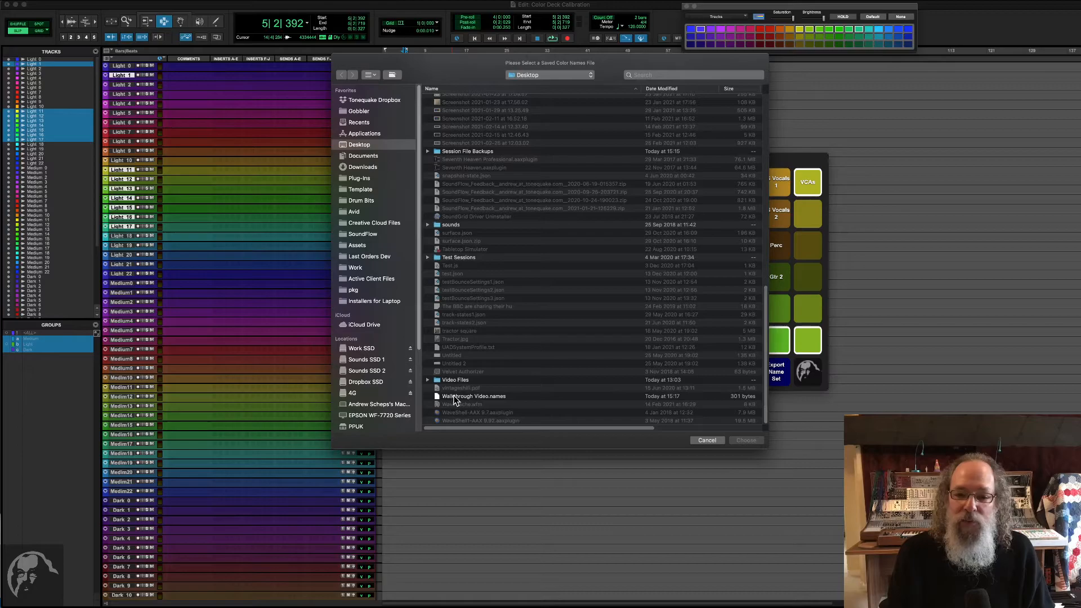
pyautogui.click(455, 397)
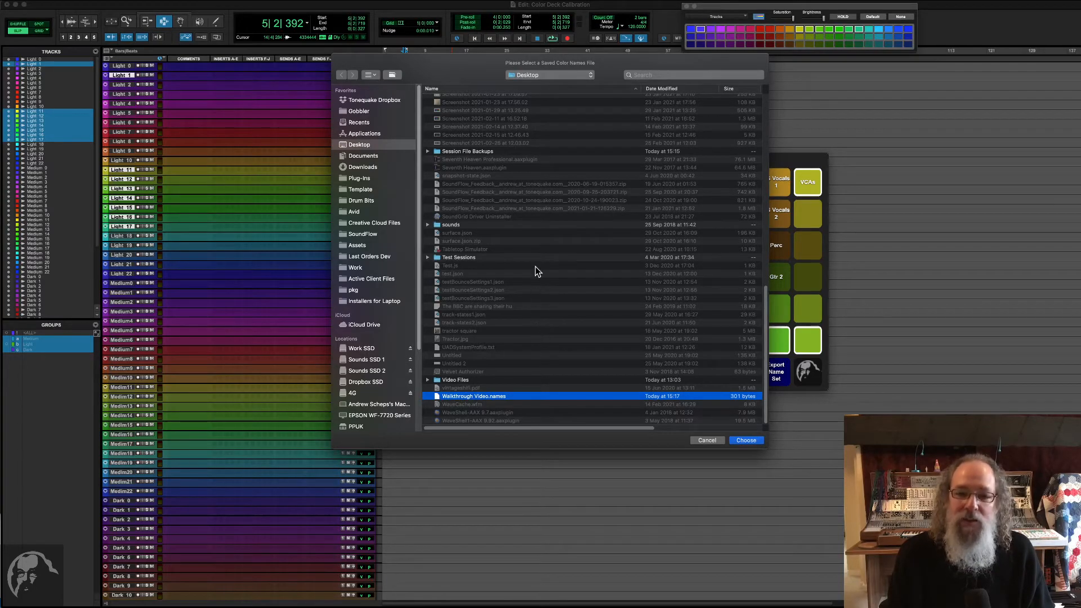
pyautogui.click(746, 442)
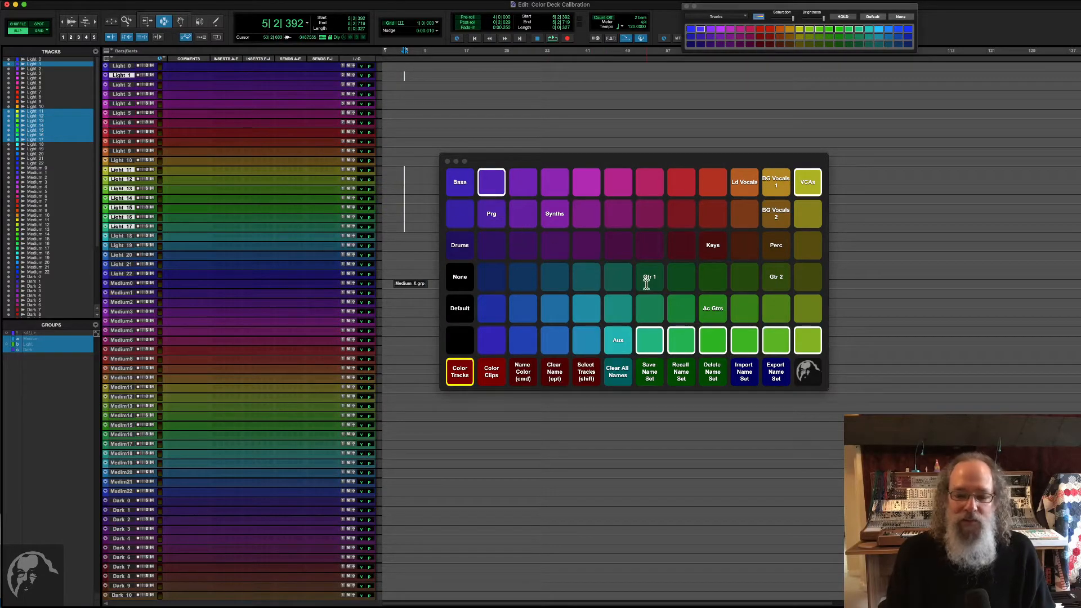
# Step: Look for the imported Walkthrough Video set among the recallable name sets, and leave the list without loading one
pyautogui.click(682, 373)
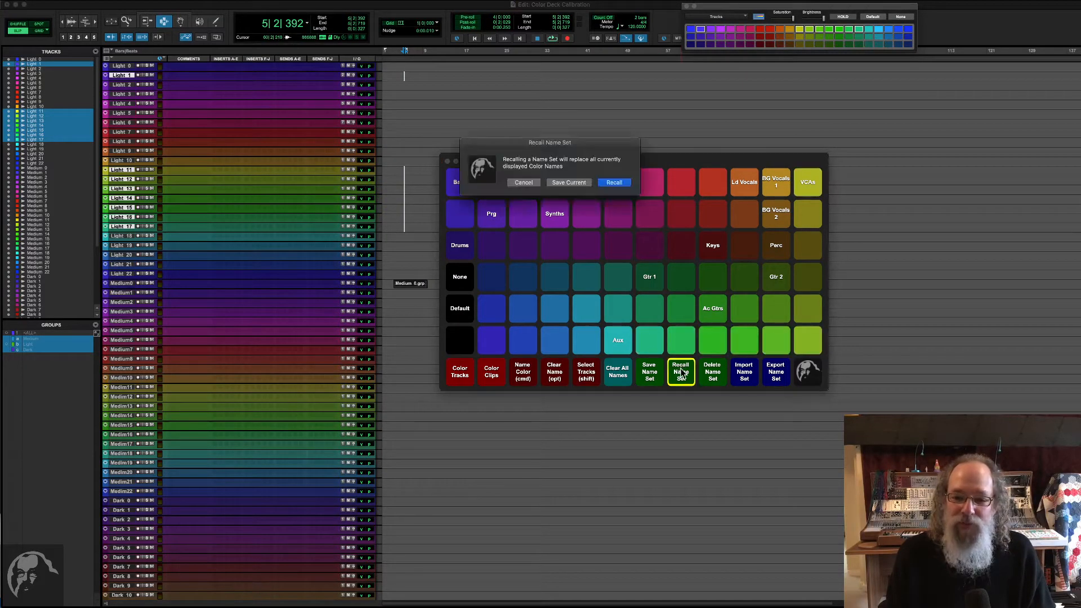
pyautogui.click(626, 184)
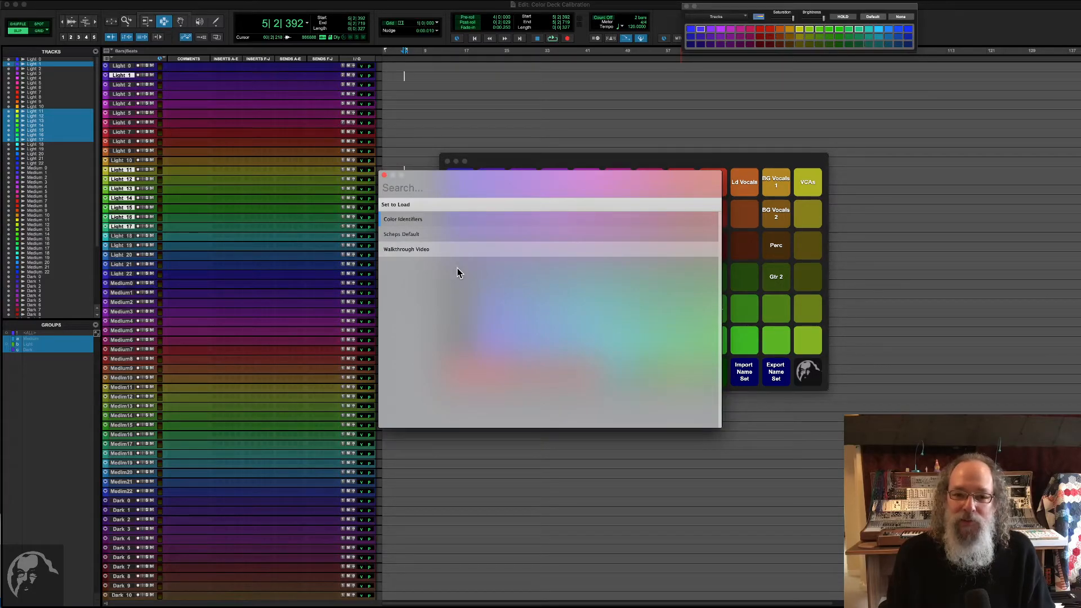
pyautogui.press('Escape')
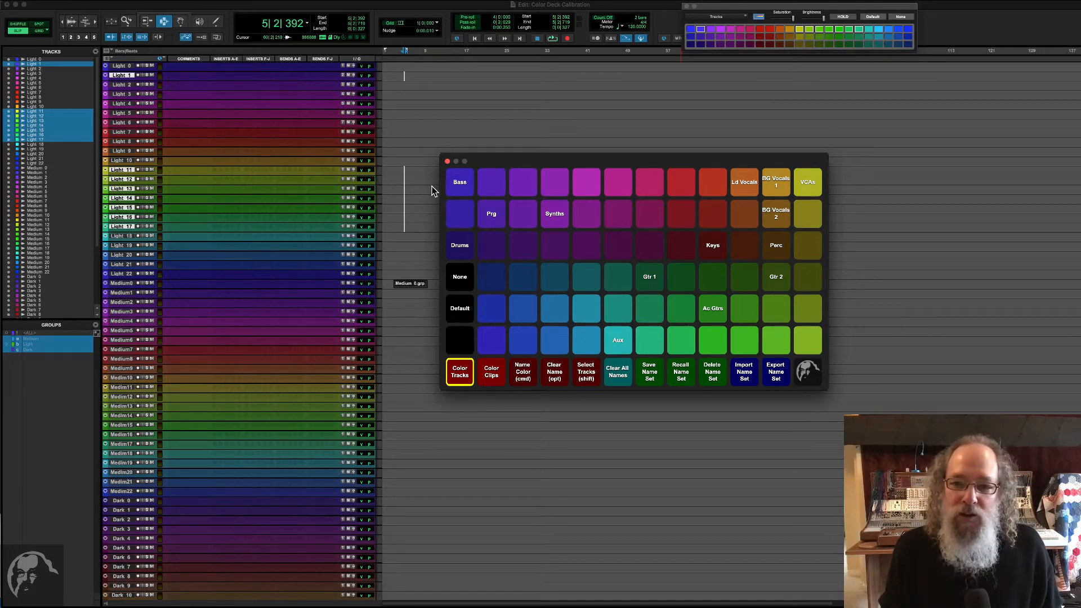
# Step: Select the tracks Light 13 through Light 18 and restart the color service
pyautogui.moveTo(401, 186); pyautogui.dragTo(399, 243)
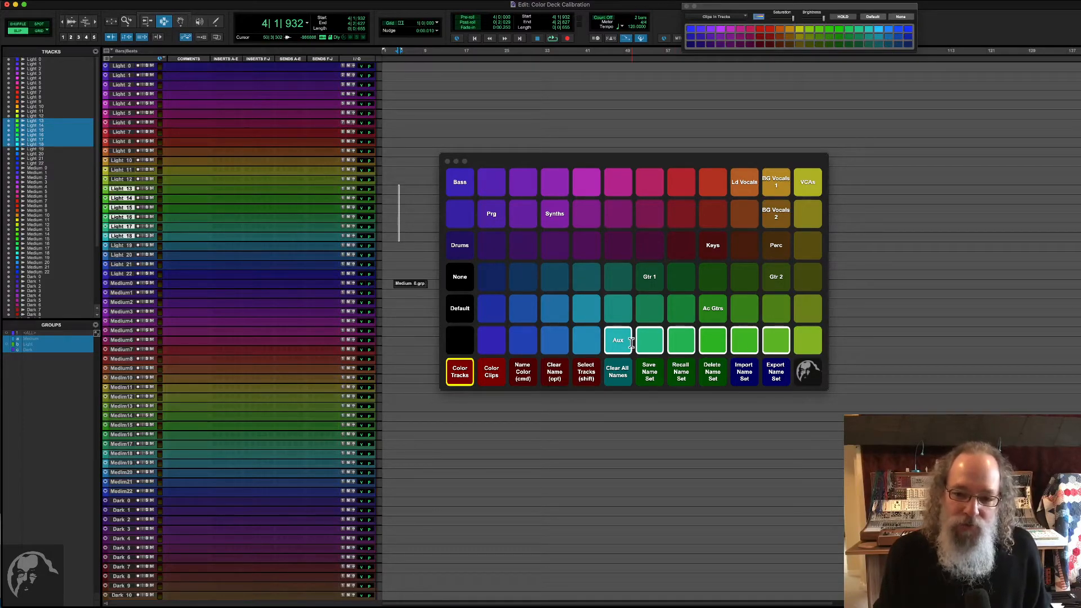
pyautogui.press('ctrl')
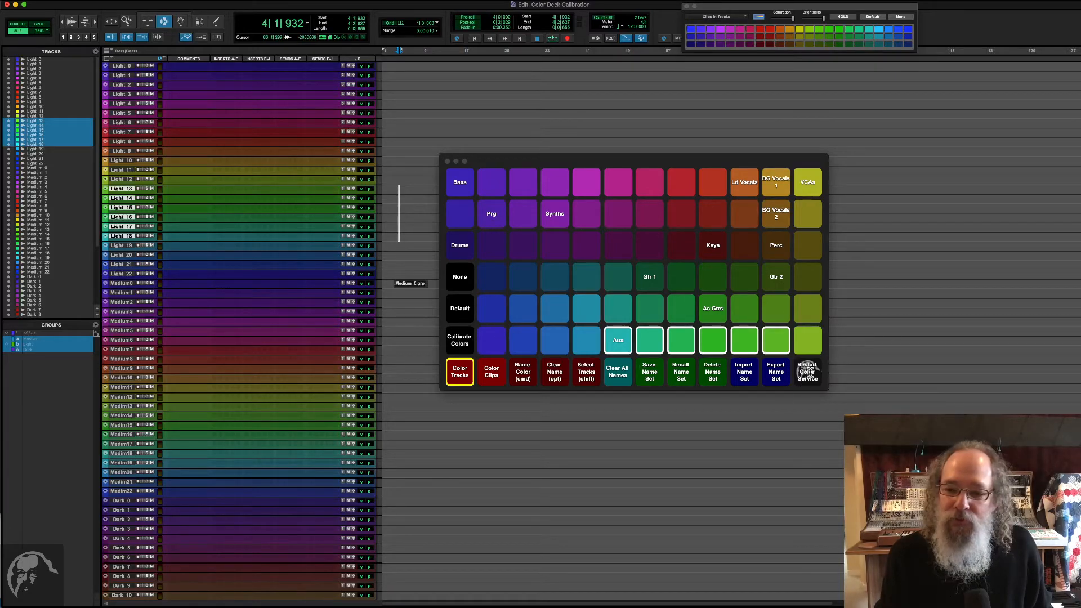
pyautogui.keyDown('ctrl'); pyautogui.click(802, 374); pyautogui.keyUp('ctrl')
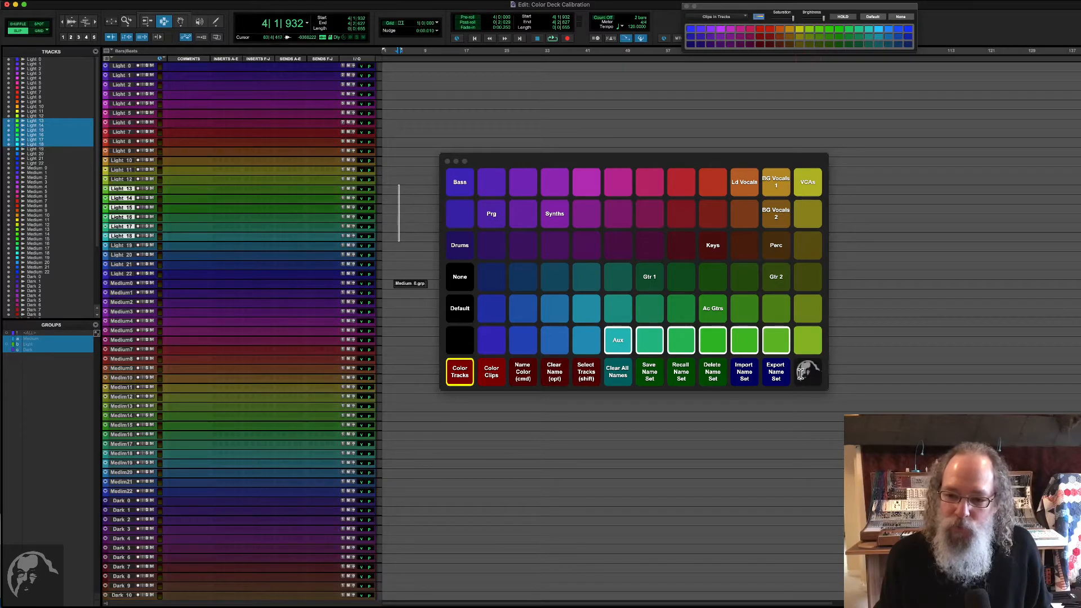
# Step: View the Color Deck's version information and dismiss it
pyautogui.click(802, 373)
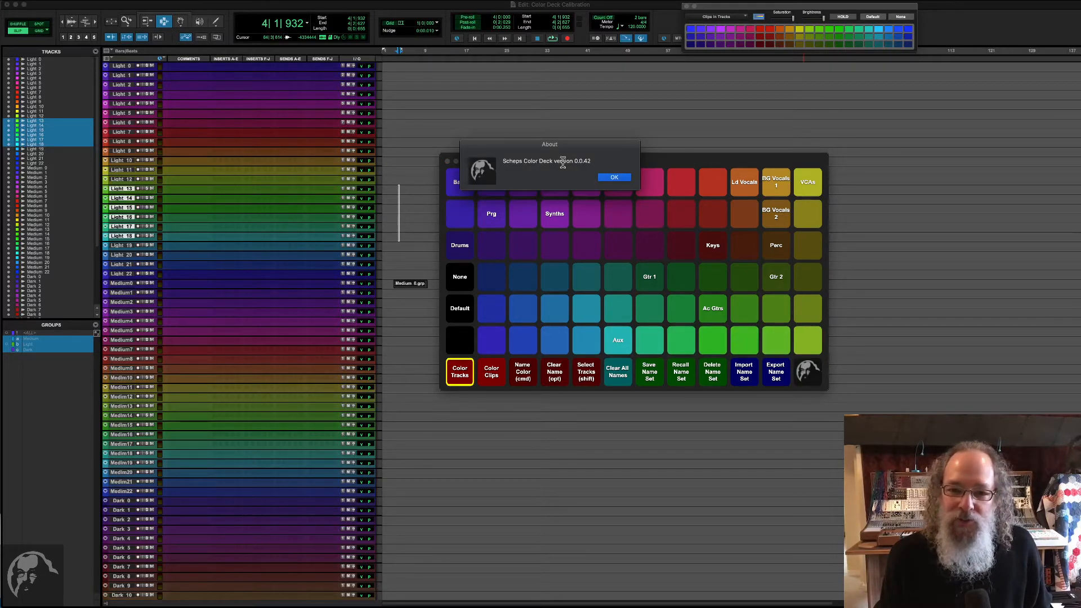
pyautogui.click(608, 175)
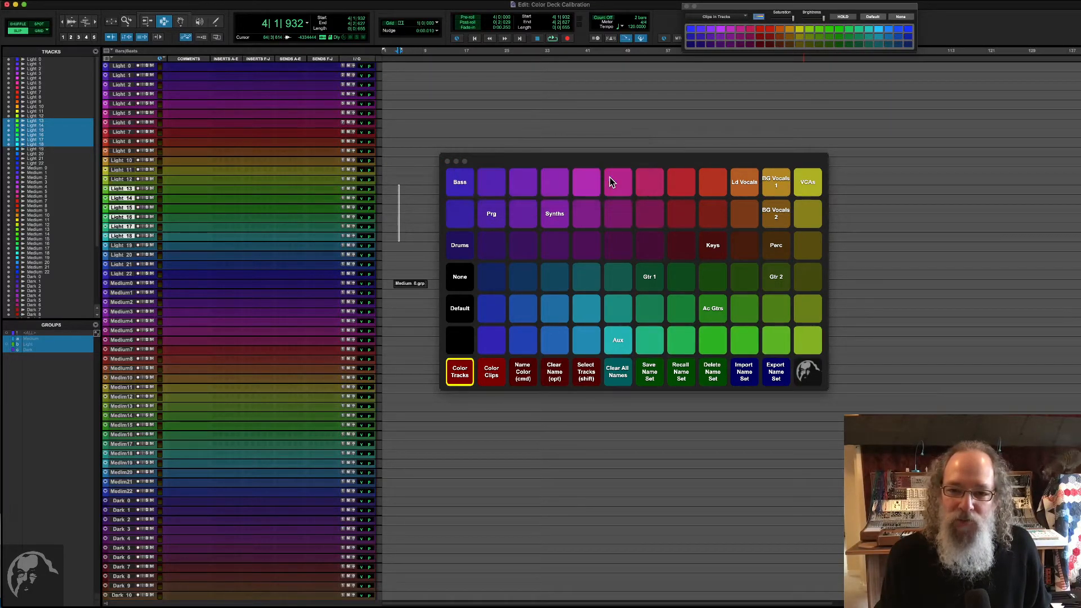
# Step: Reveal the Color Deck's hidden Calibrate Colors and Restart Color Service functions several times without running either one
pyautogui.press('ctrl')
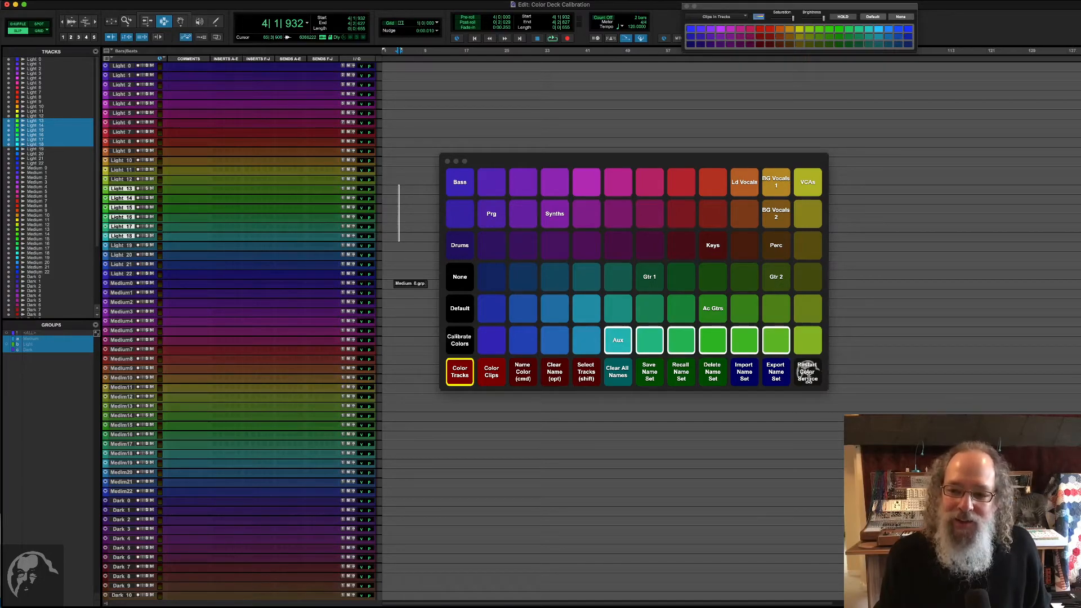
pyautogui.press('ctrl')
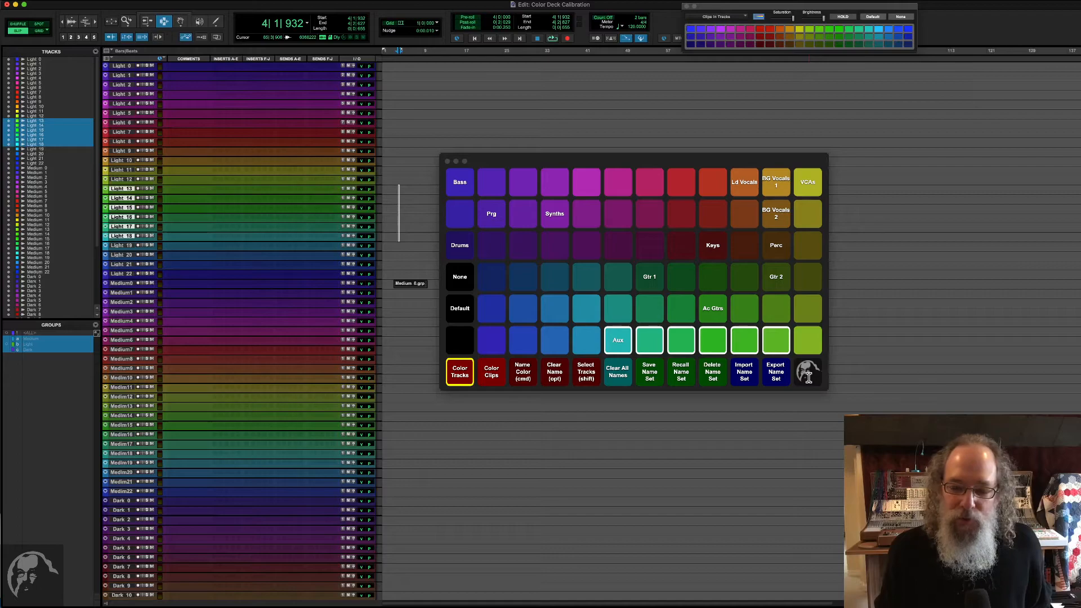
pyautogui.press('ctrl')
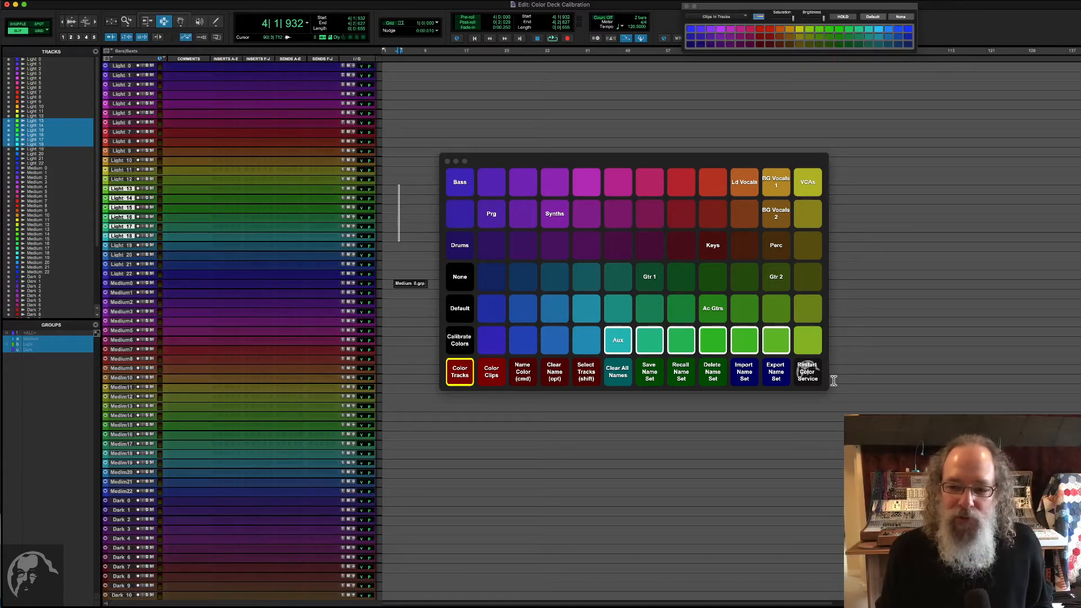
pyautogui.press('ctrl')
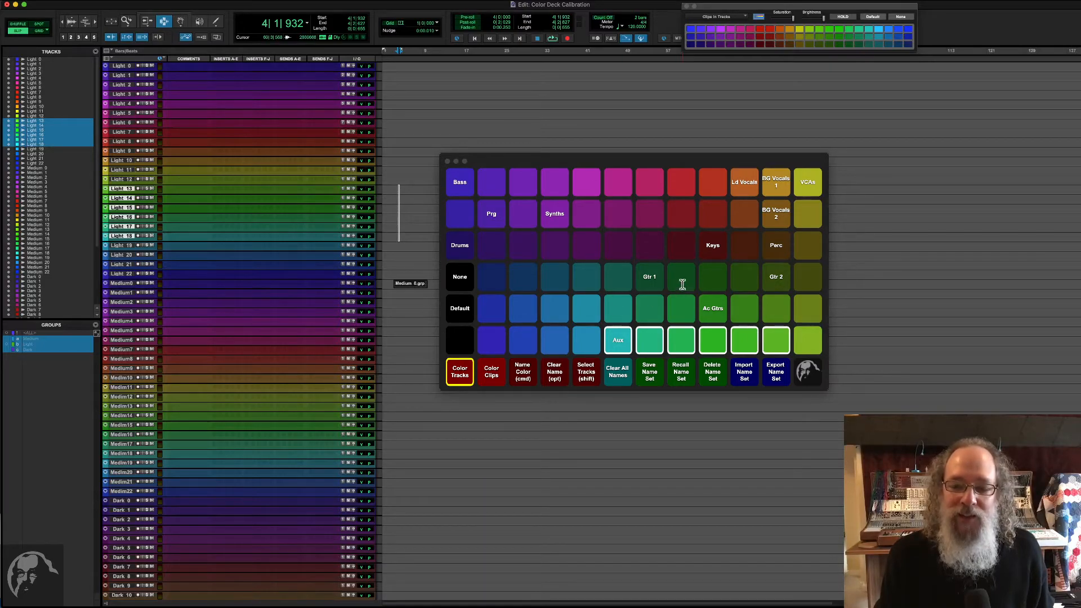
pyautogui.press('ctrl')
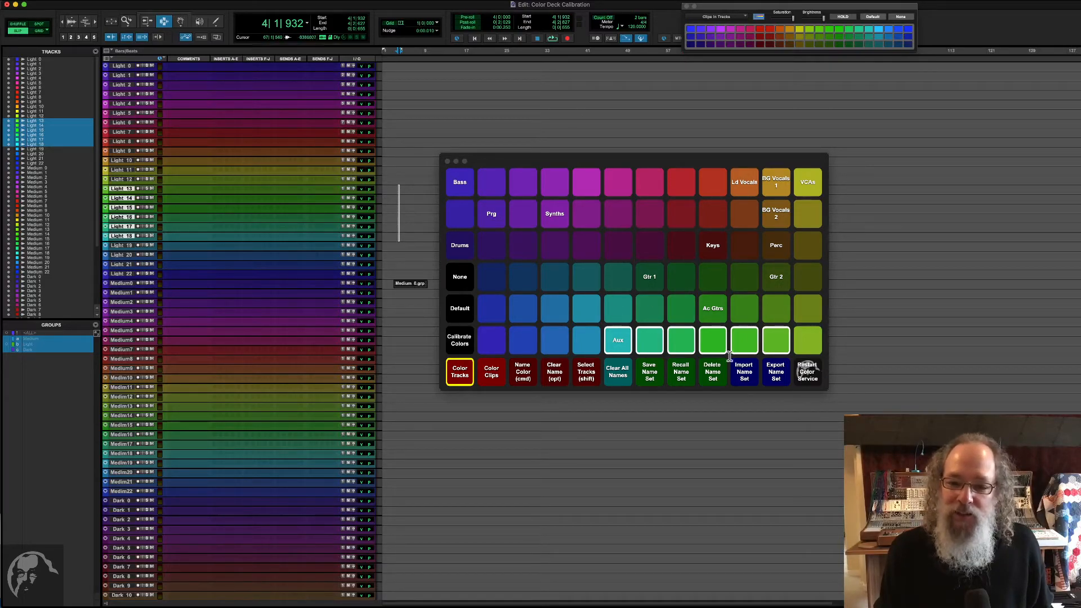
pyautogui.press('ctrl')
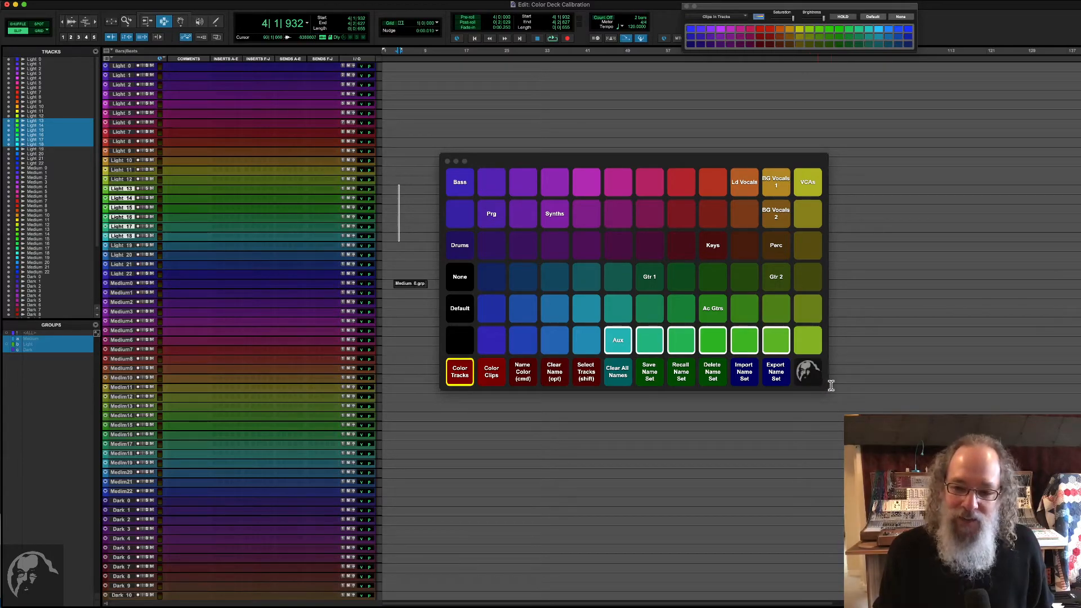
pyautogui.press('ctrl')
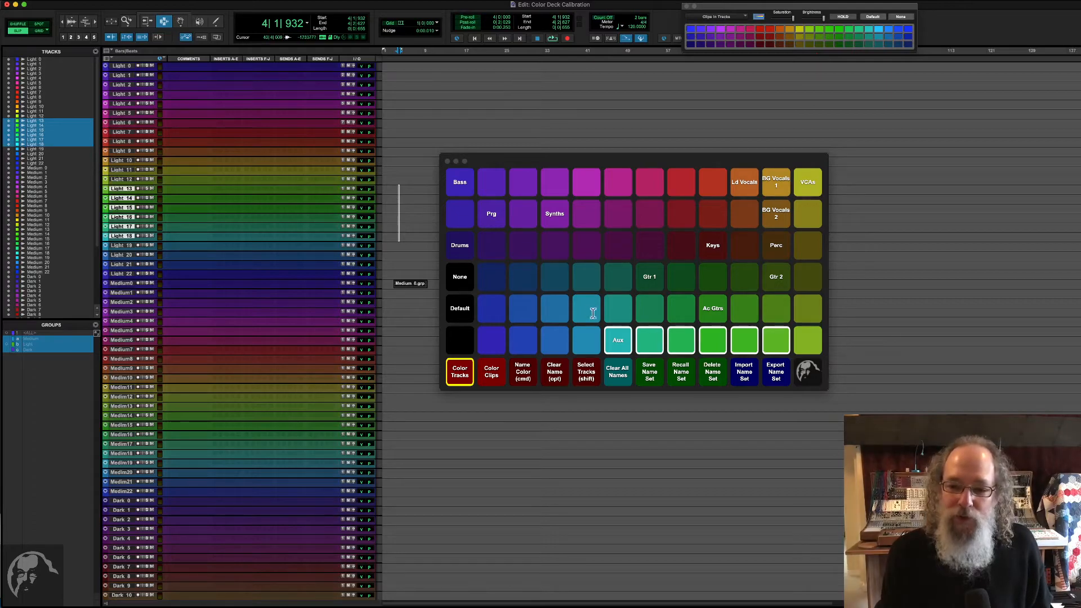
# Step: Make several track selections in the edit area, ending with the tracks Medium 13 through Medium 20
pyautogui.moveTo(418, 226); pyautogui.dragTo(420, 133)
pyautogui.moveTo(423, 94); pyautogui.dragTo(418, 135)
pyautogui.moveTo(414, 404); pyautogui.dragTo(413, 477)
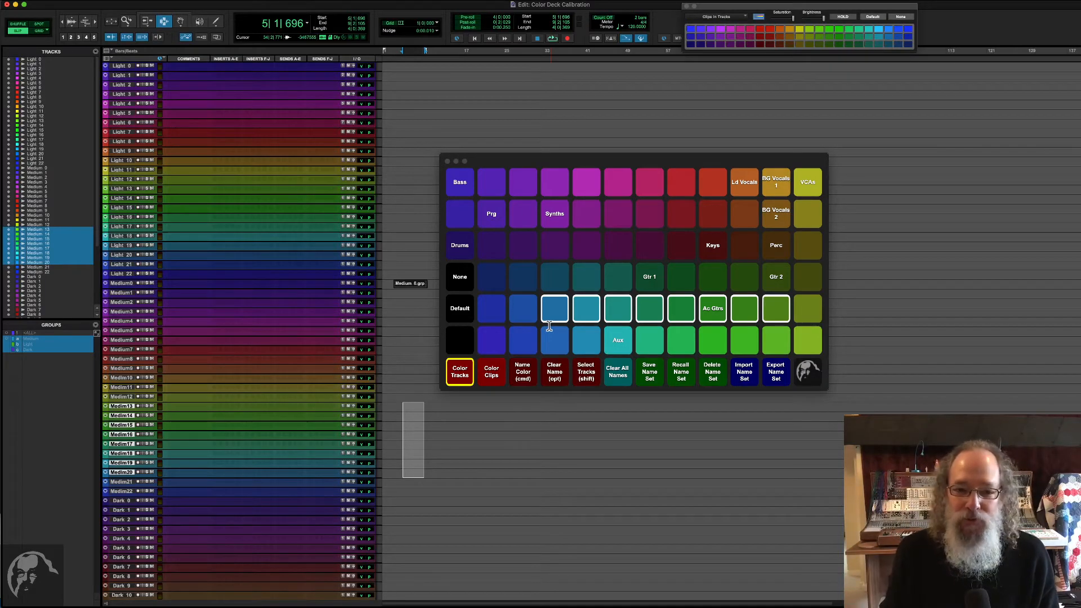
pyautogui.press('ctrl')
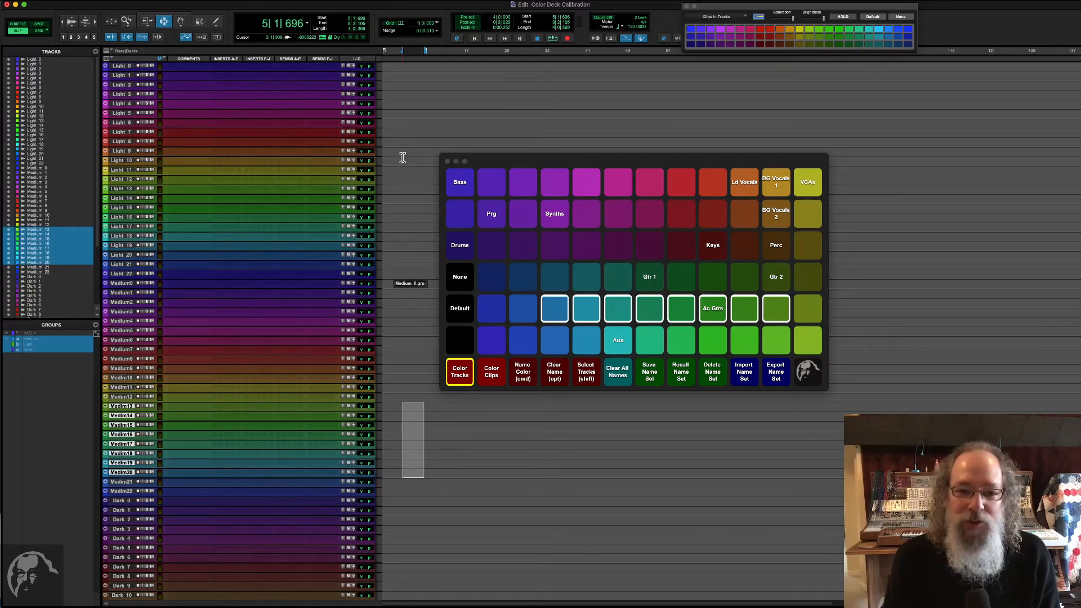
pyautogui.scroll(-2, 402, 158)
pyautogui.scroll(2, 402, 157)
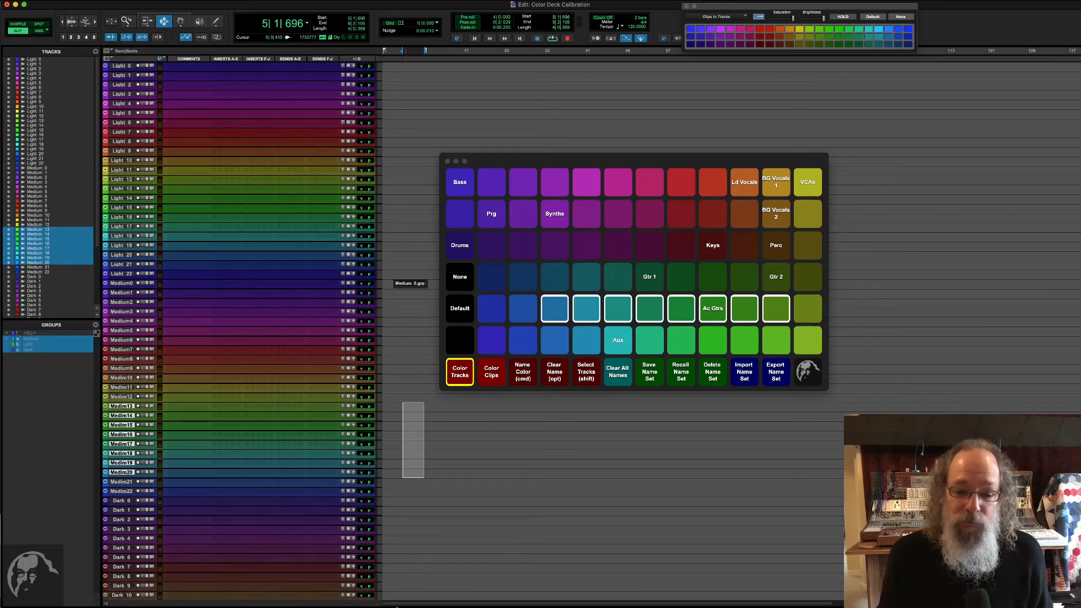
# Step: Switch to System Preferences and move the Color Deck out of the way so the preferences window is unobstructed
pyautogui.click(380, 599)
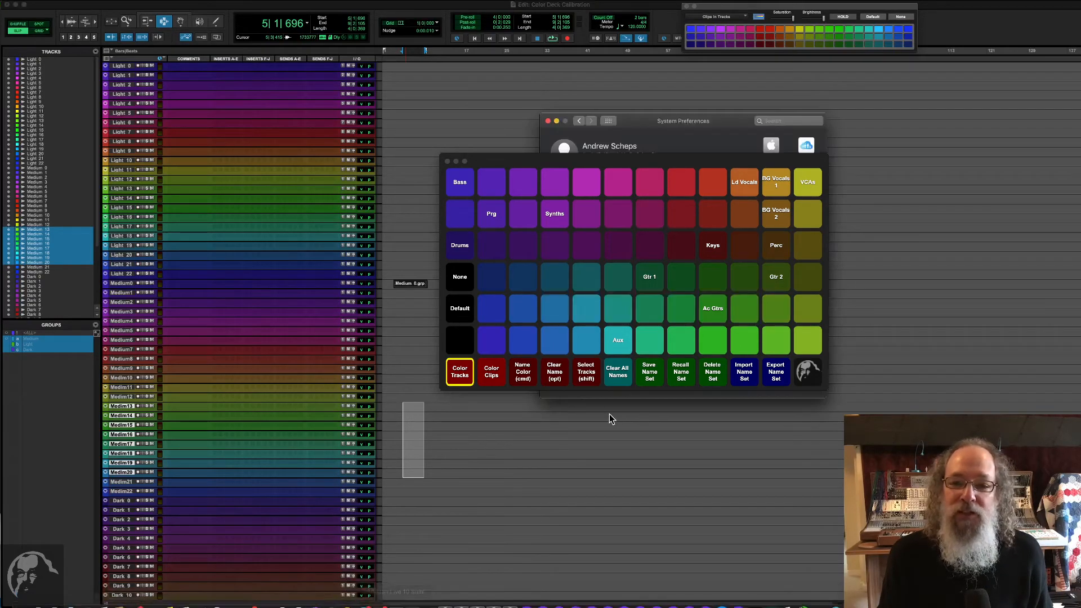
pyautogui.moveTo(521, 164); pyautogui.dragTo(528, 572)
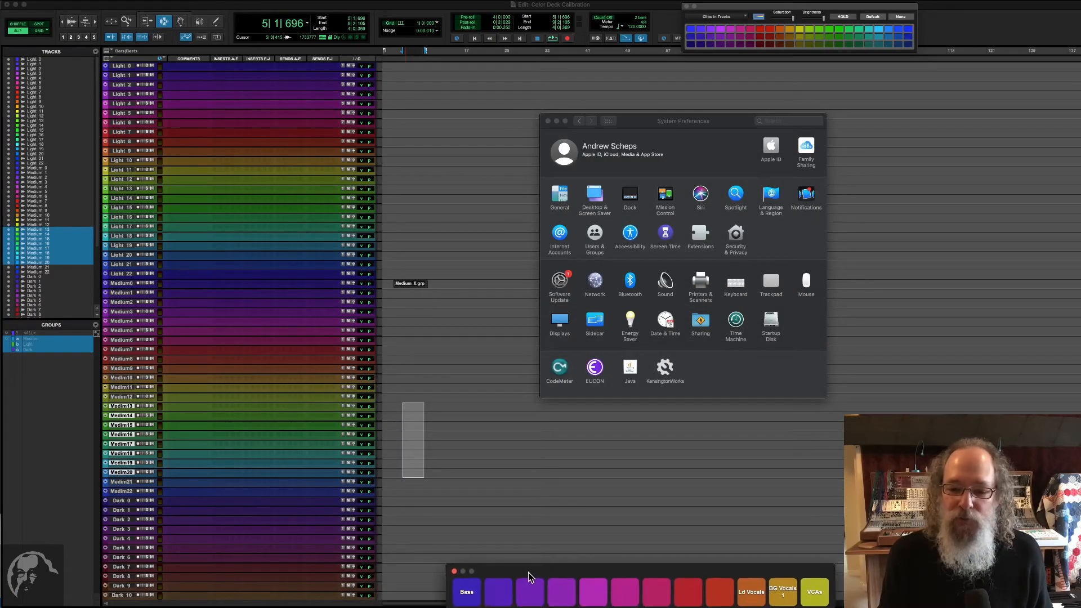
pyautogui.moveTo(649, 122); pyautogui.dragTo(589, 108)
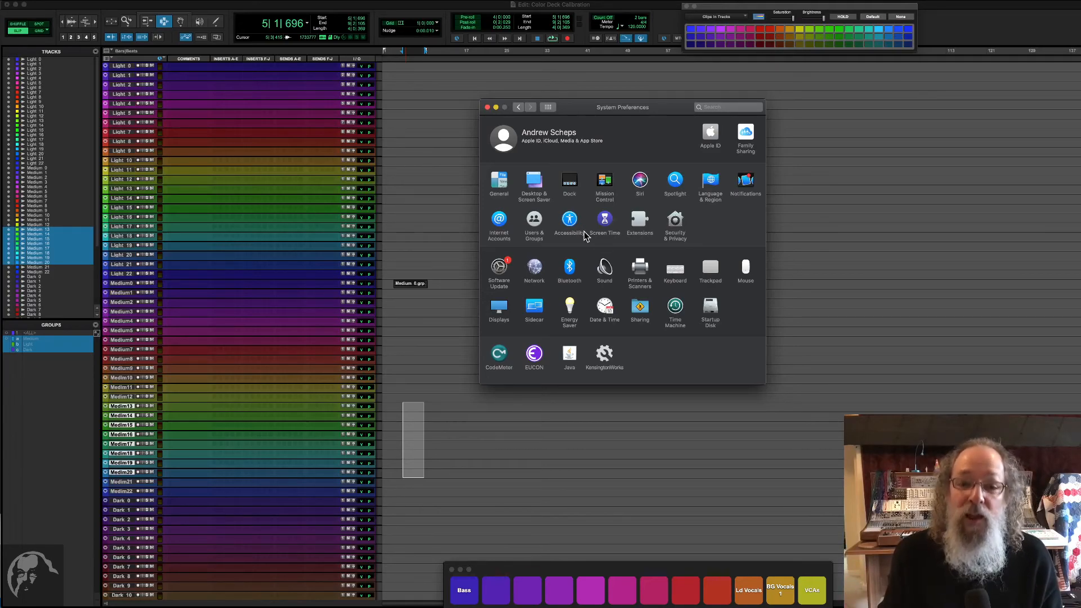
# Step: Examine which apps are allowed under Screen Recording in the Security & Privacy settings, including SoundFlow
pyautogui.click(675, 225)
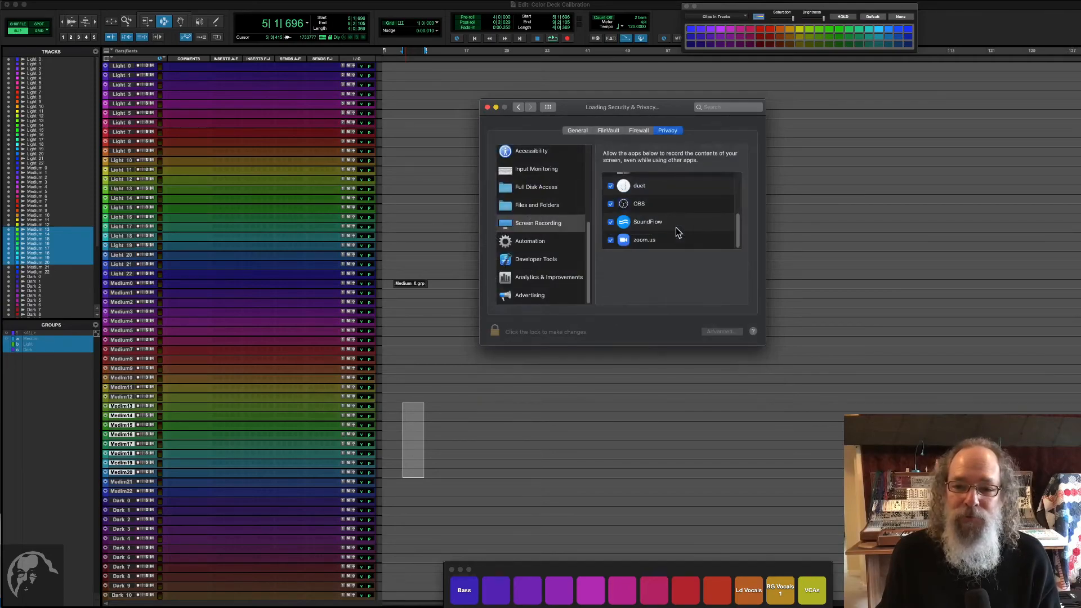
pyautogui.click(527, 223)
pyautogui.moveTo(591, 250)
pyautogui.mouseDown()
pyautogui.moveTo(586, 195)
pyautogui.moveTo(576, 261)
pyautogui.mouseUp()
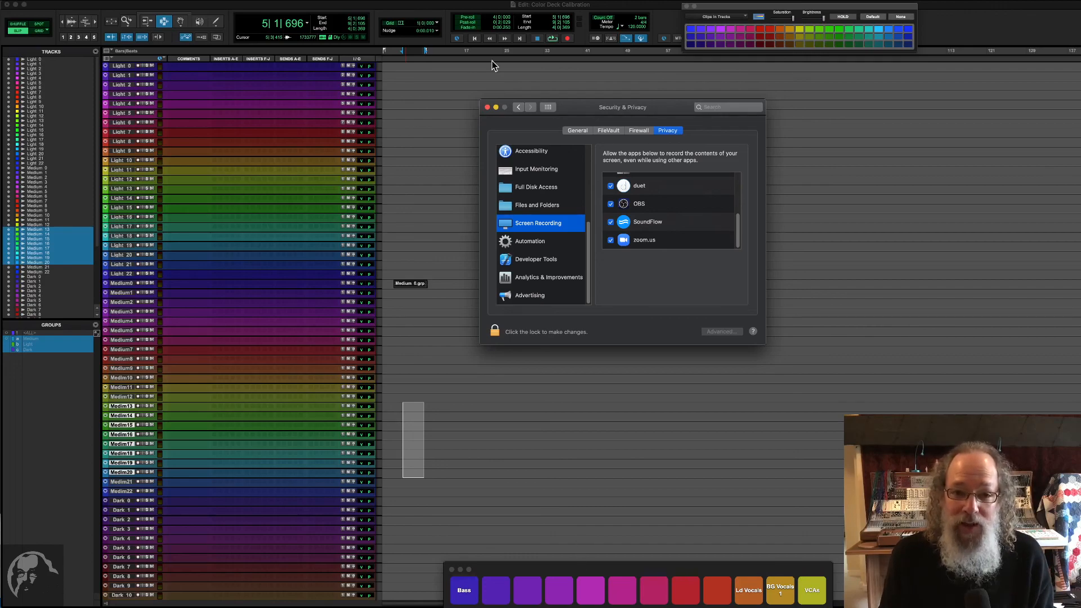
# Step: Close System Preferences and bring the whole Color Deck back into view over the Pro Tools edit area
pyautogui.click(488, 107)
pyautogui.moveTo(579, 569); pyautogui.dragTo(593, 188)
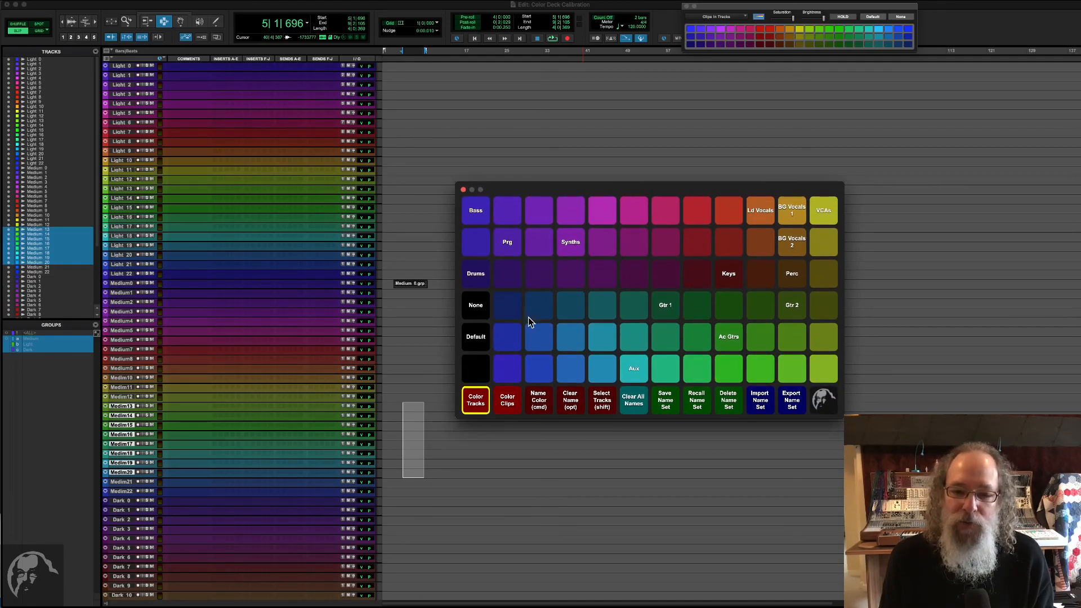